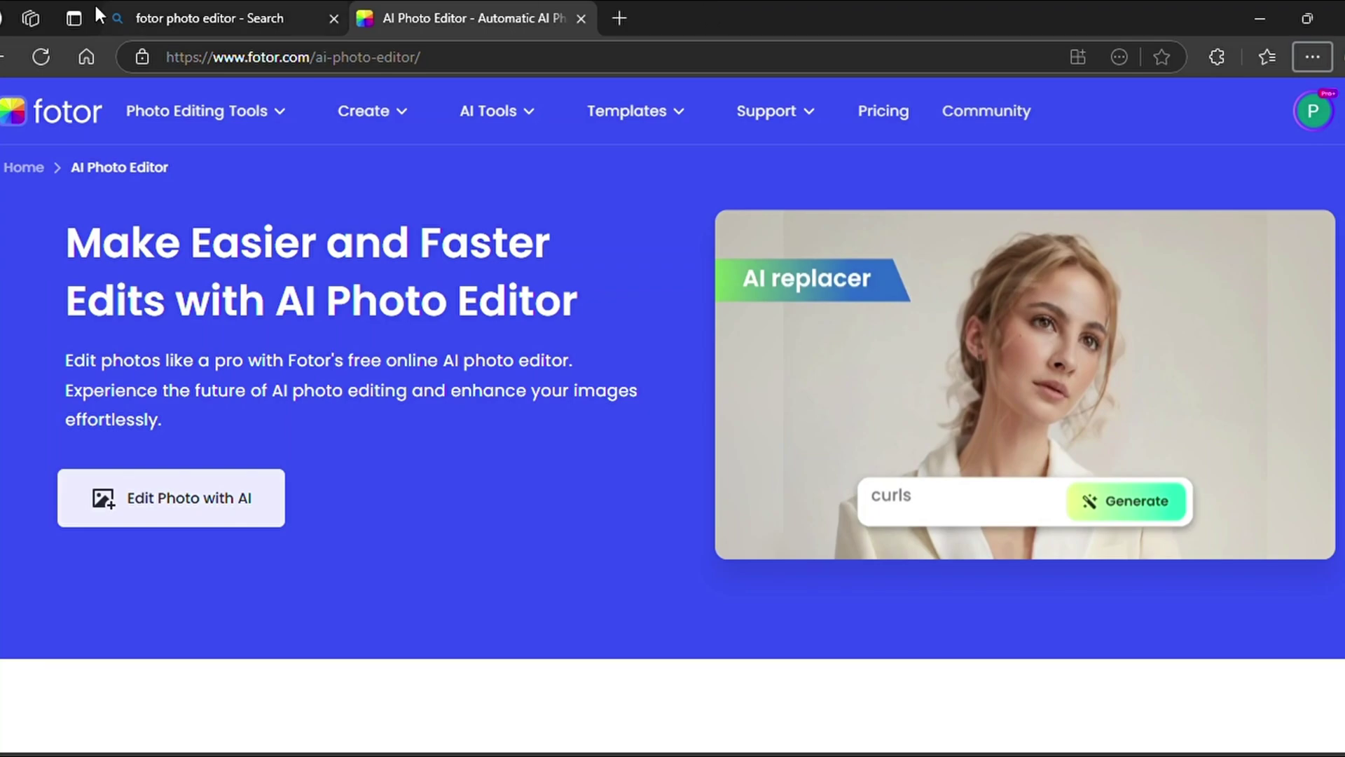
Step: Look through the AI Photo Editor page and the tools, collage templates and recent images on the home page
scroll(407, 136, "down", 10)
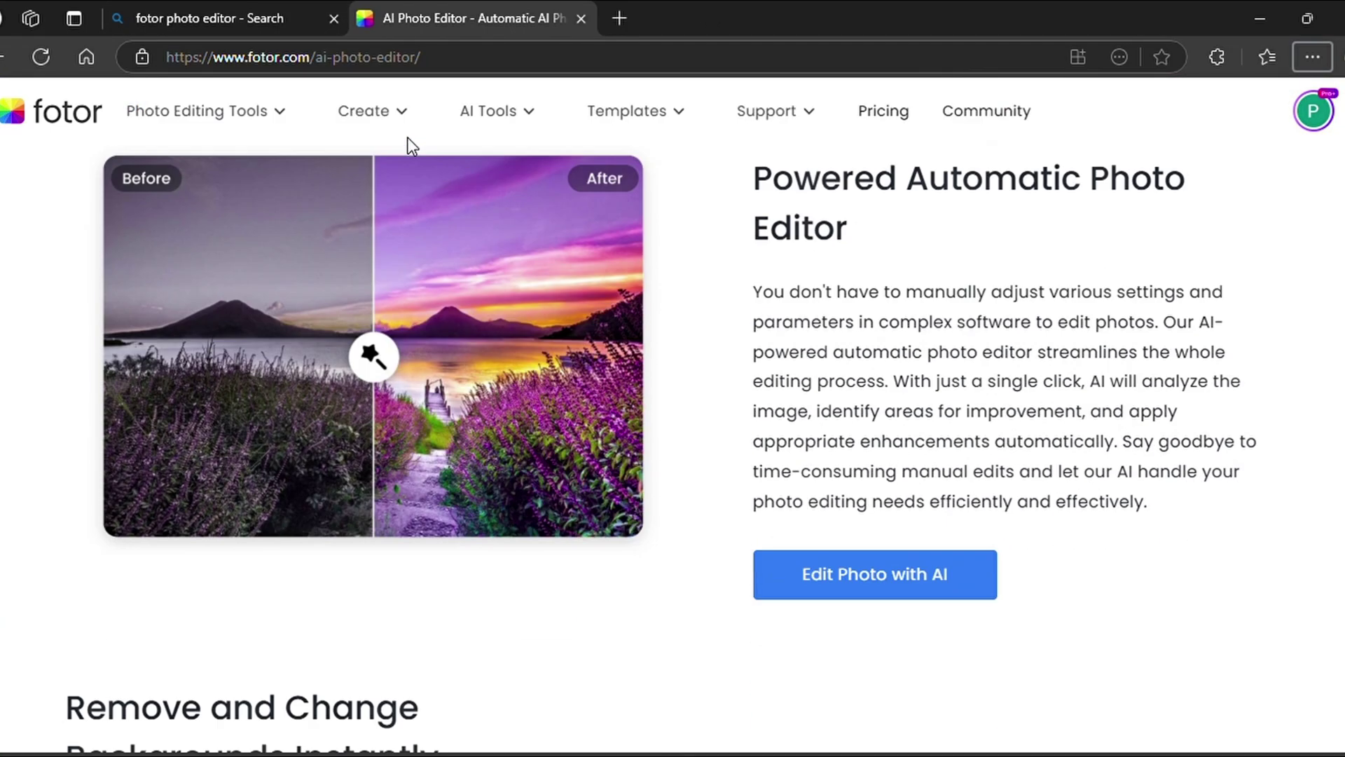
scroll(407, 138, "down", 20)
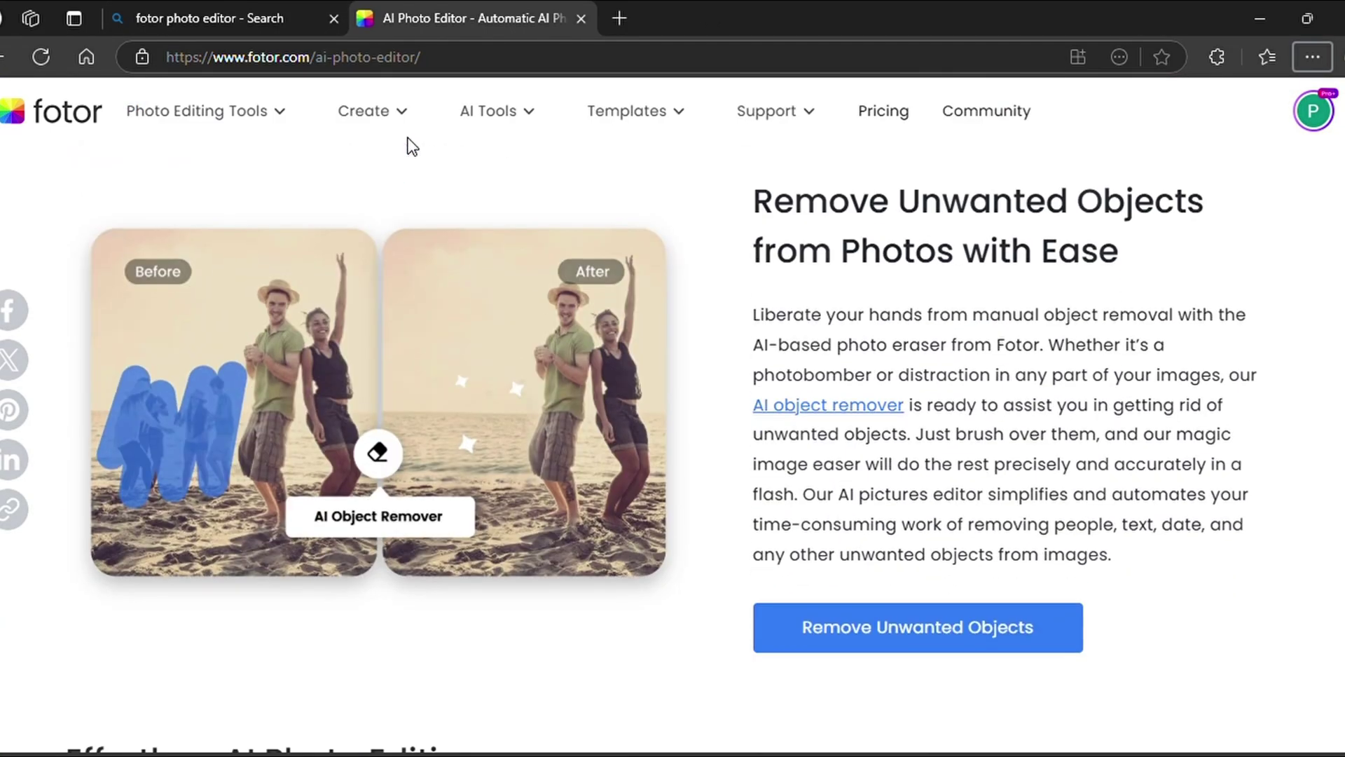
scroll(408, 143, "down", 15)
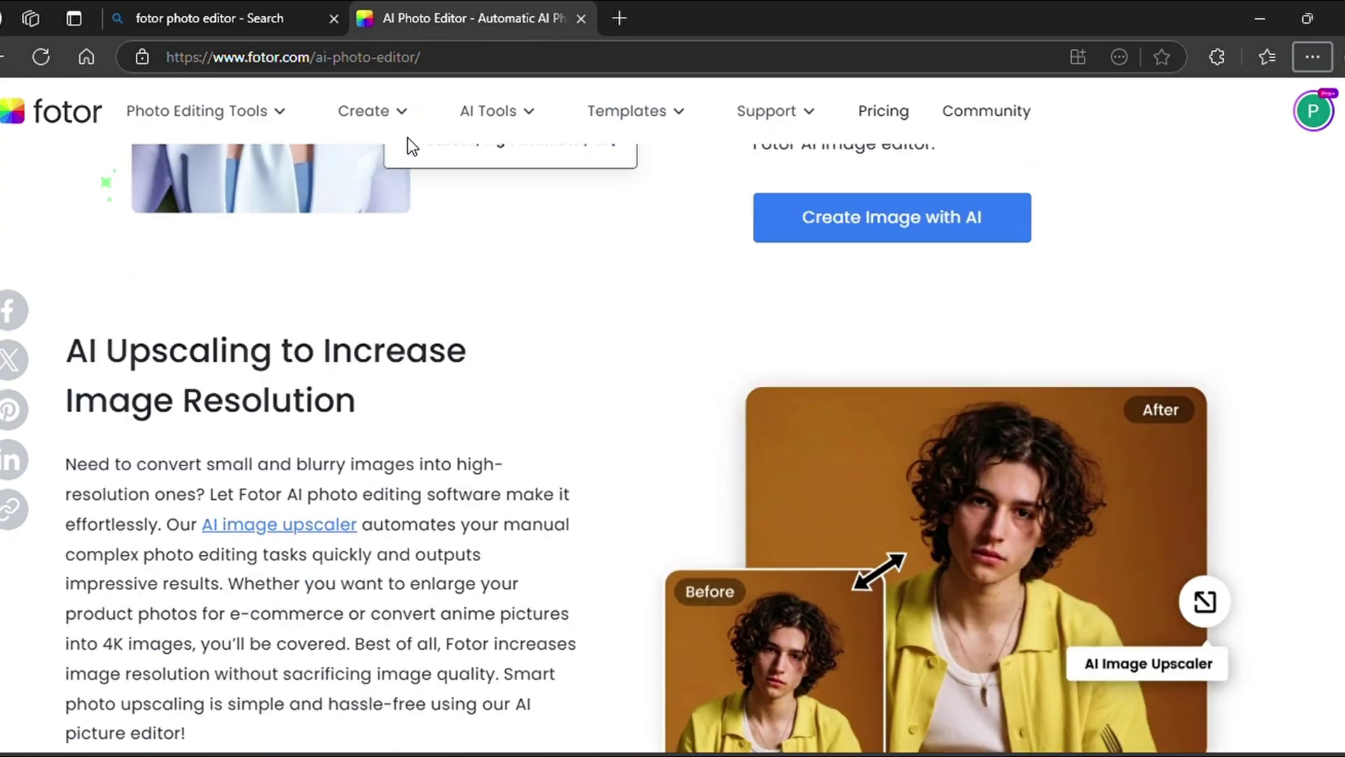
scroll(409, 143, "down", 7)
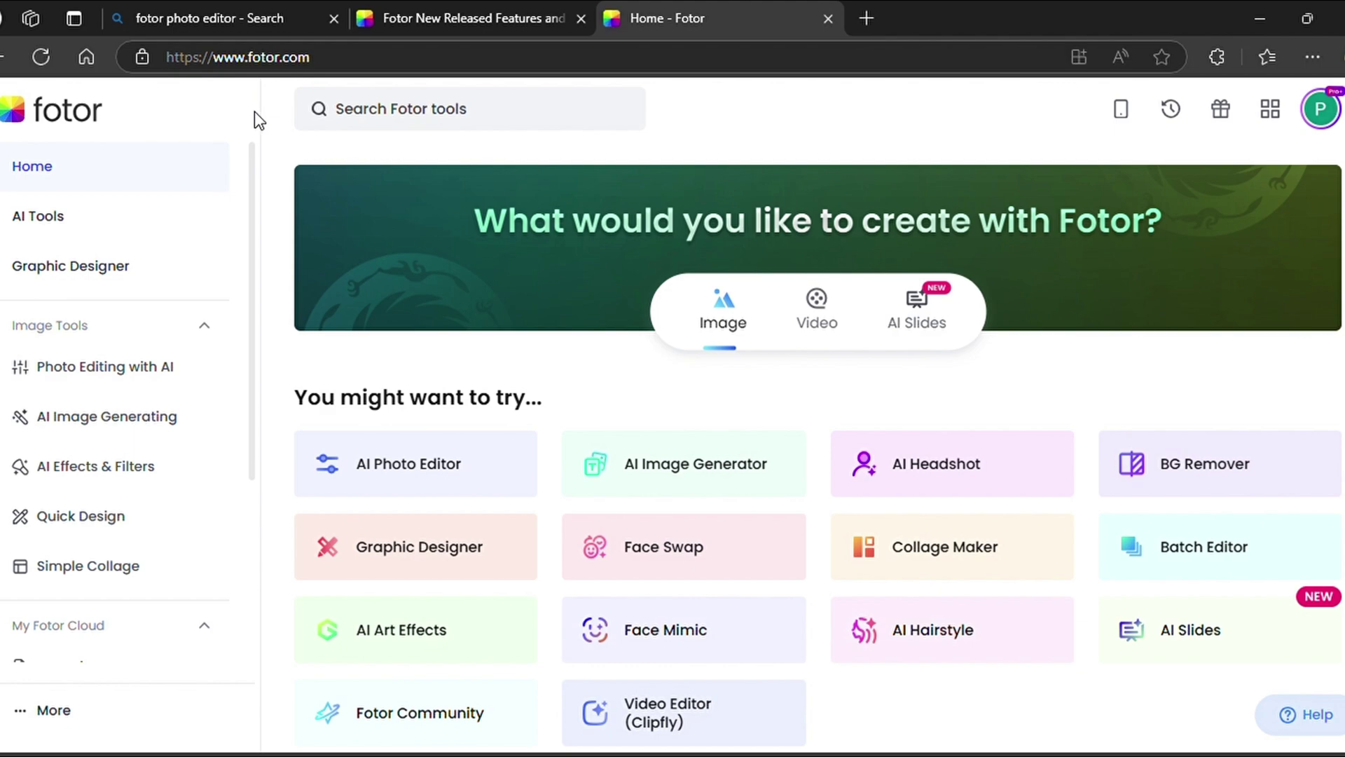
scroll(525, 350, "down", 15)
scroll(530, 357, "down", 4)
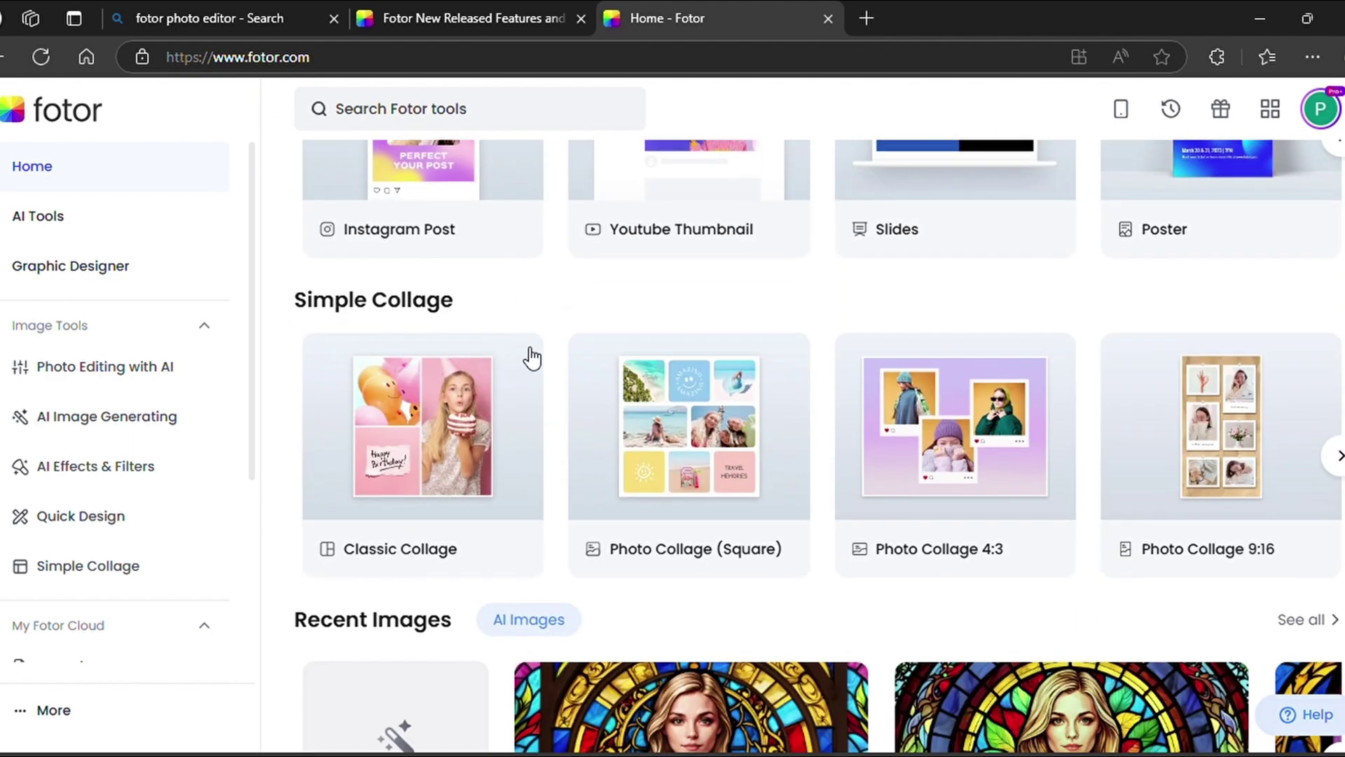
scroll(531, 357, "up", 2)
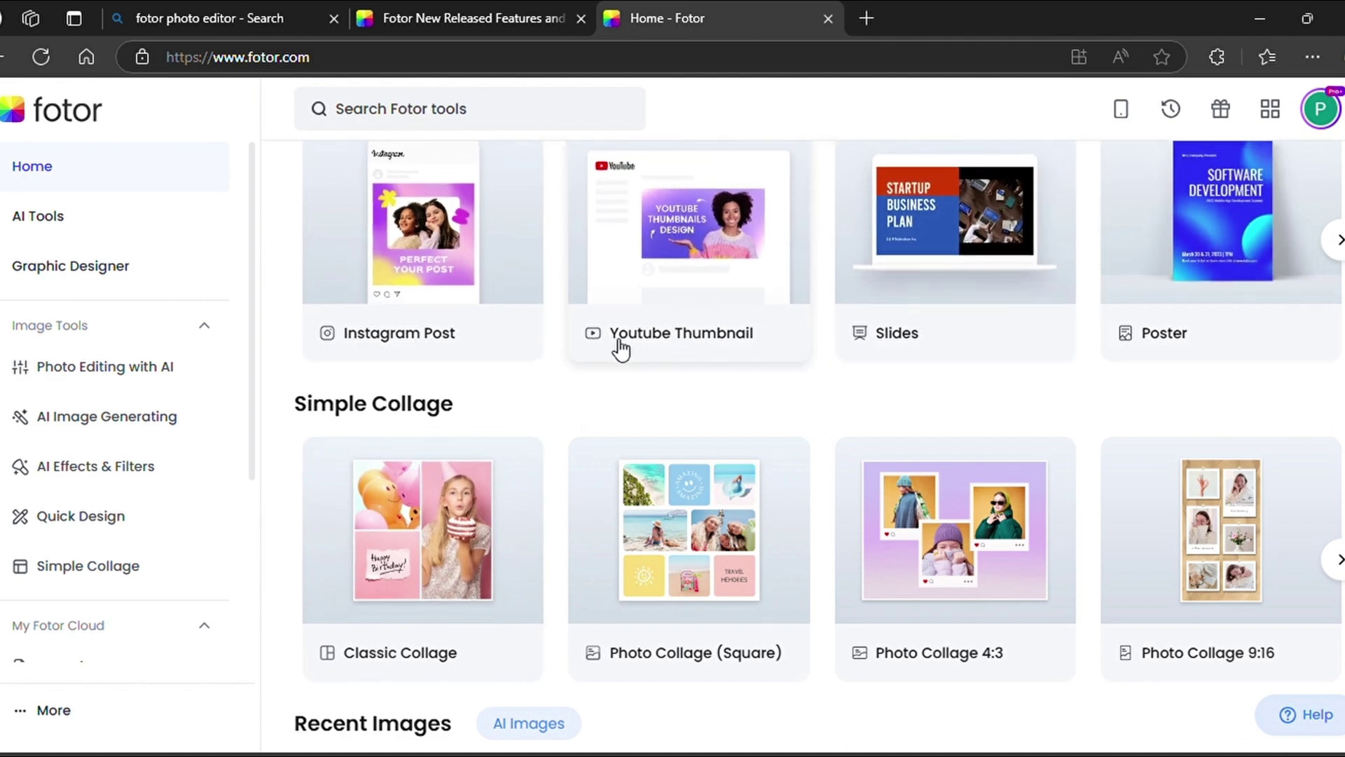
scroll(486, 390, "down", 5)
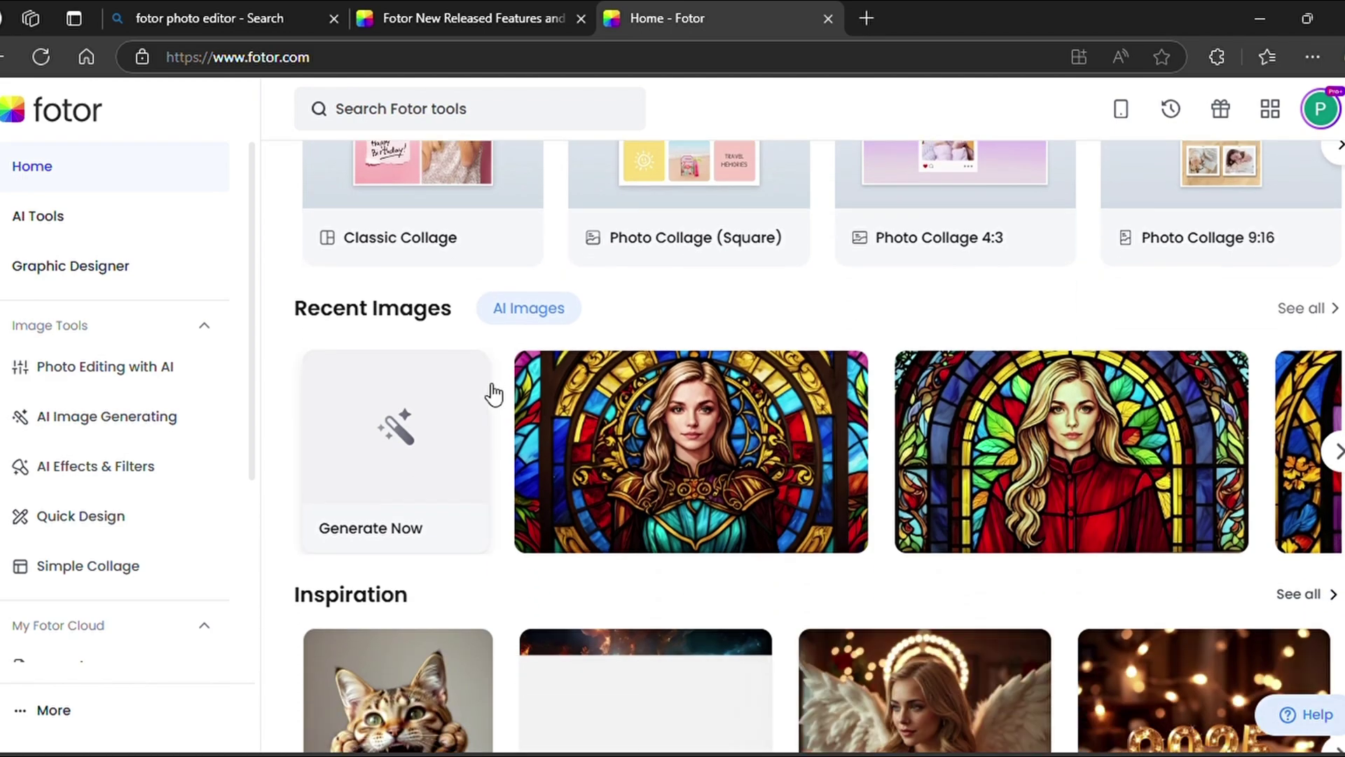
scroll(491, 392, "up", 10)
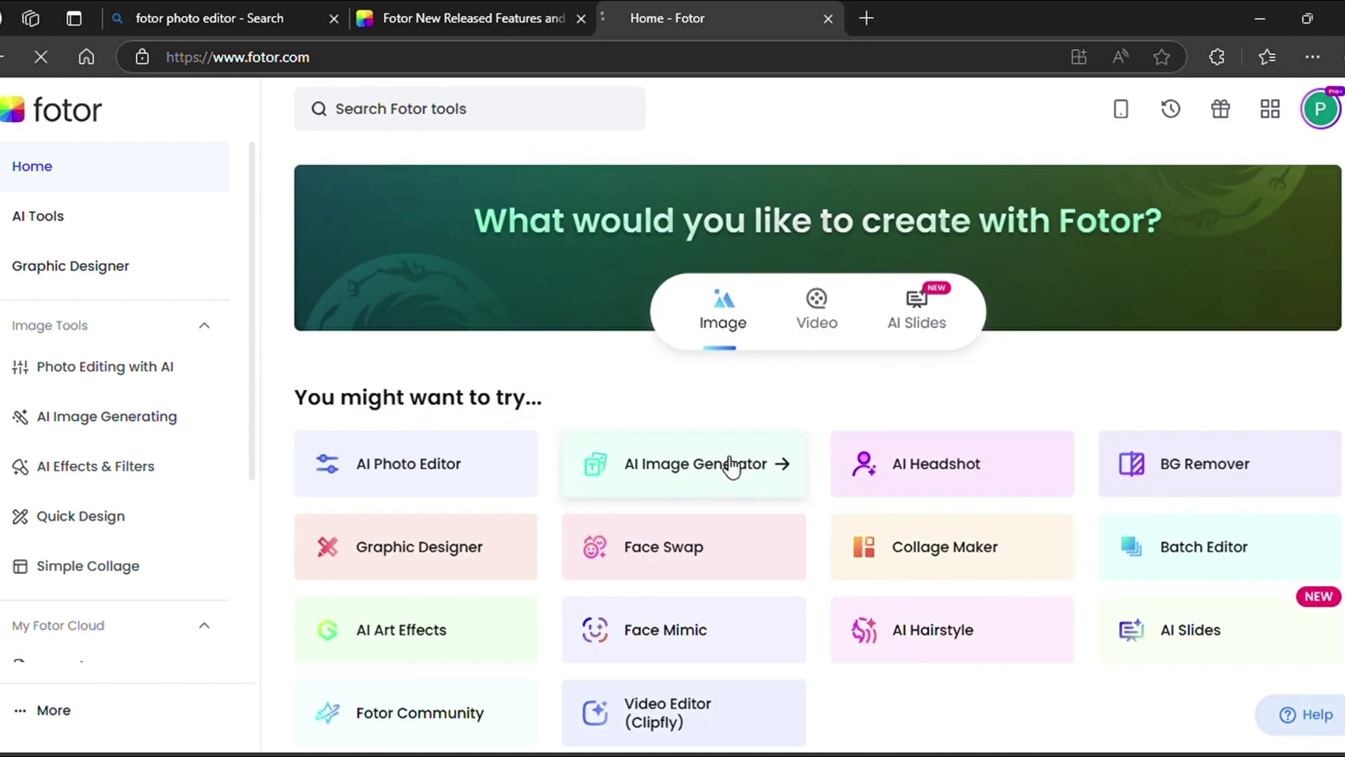
Step: Open the AI Image Generator, look at its Image to Image mode and return it to Text to Image
left_click(726, 464)
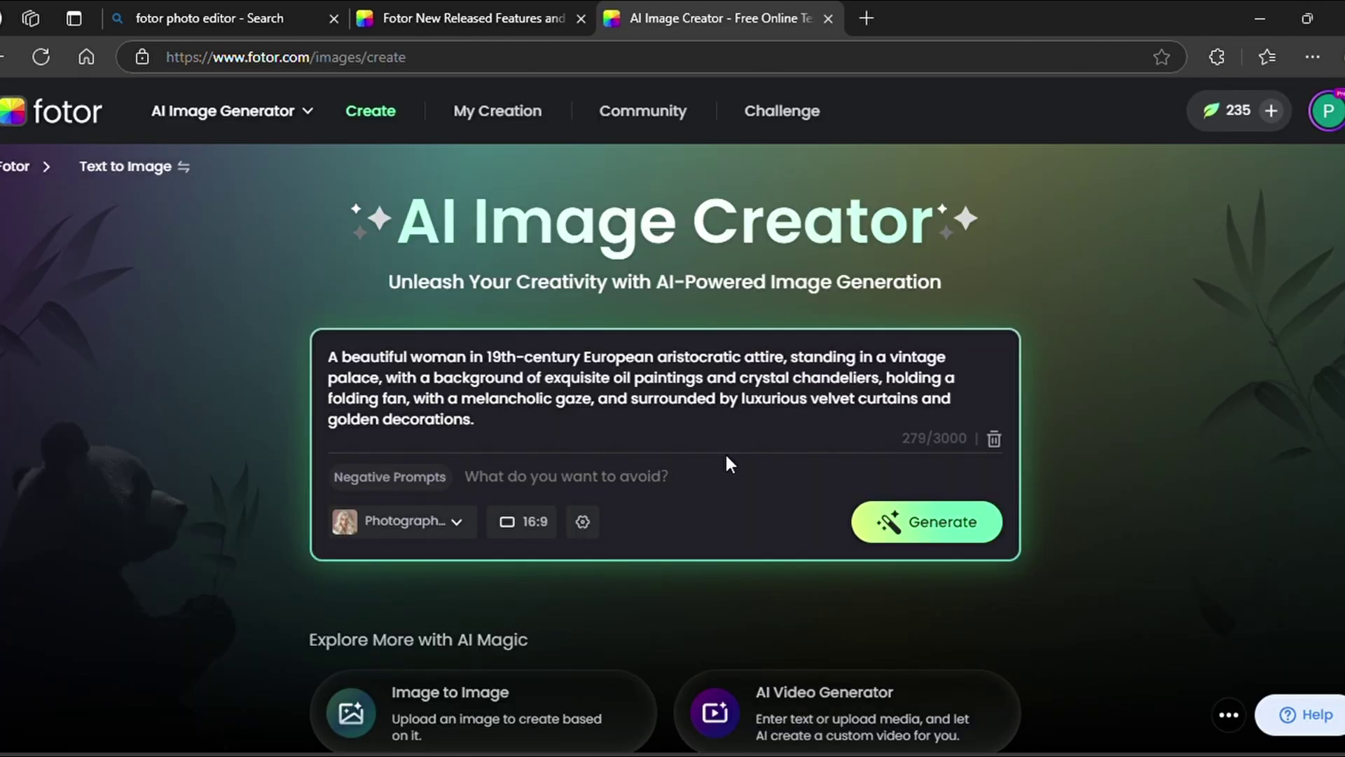
mouse_move(184, 168)
left_click(184, 269)
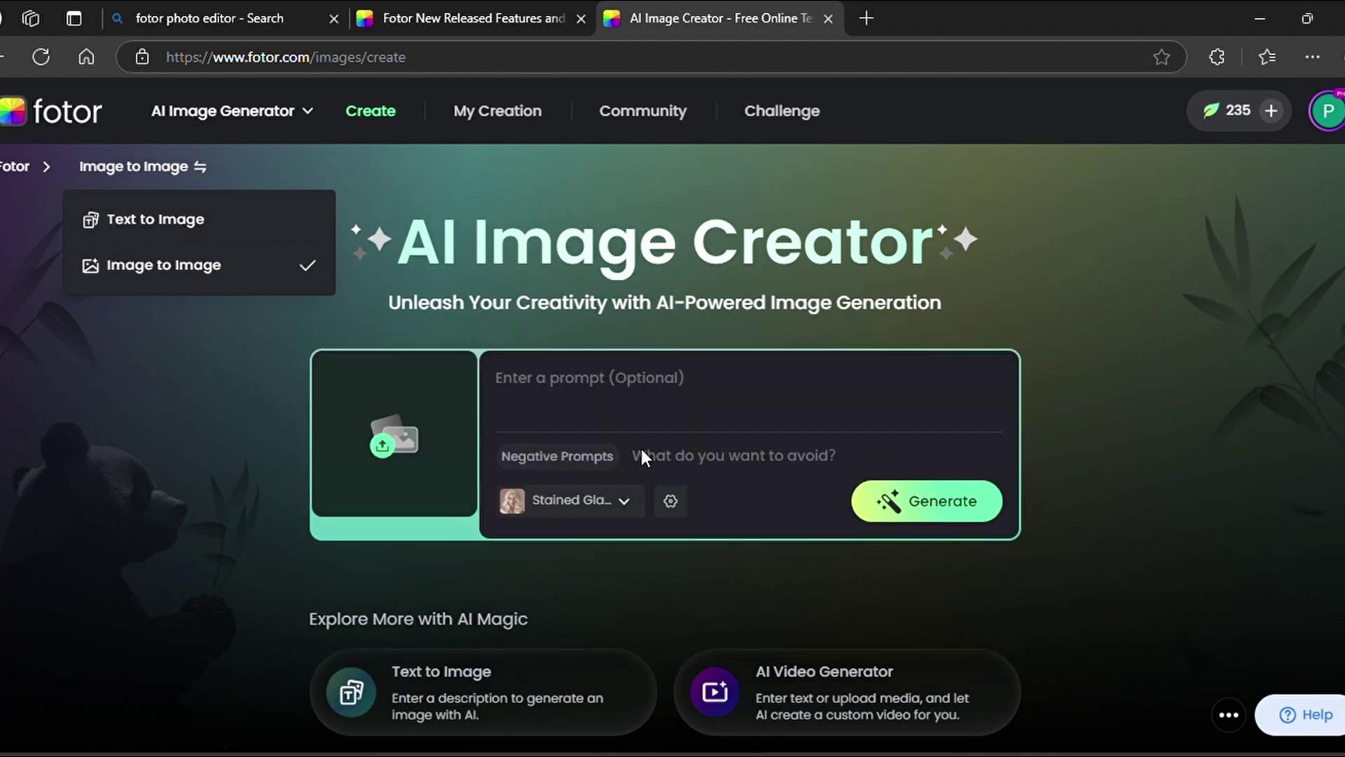
mouse_move(138, 171)
left_click(154, 219)
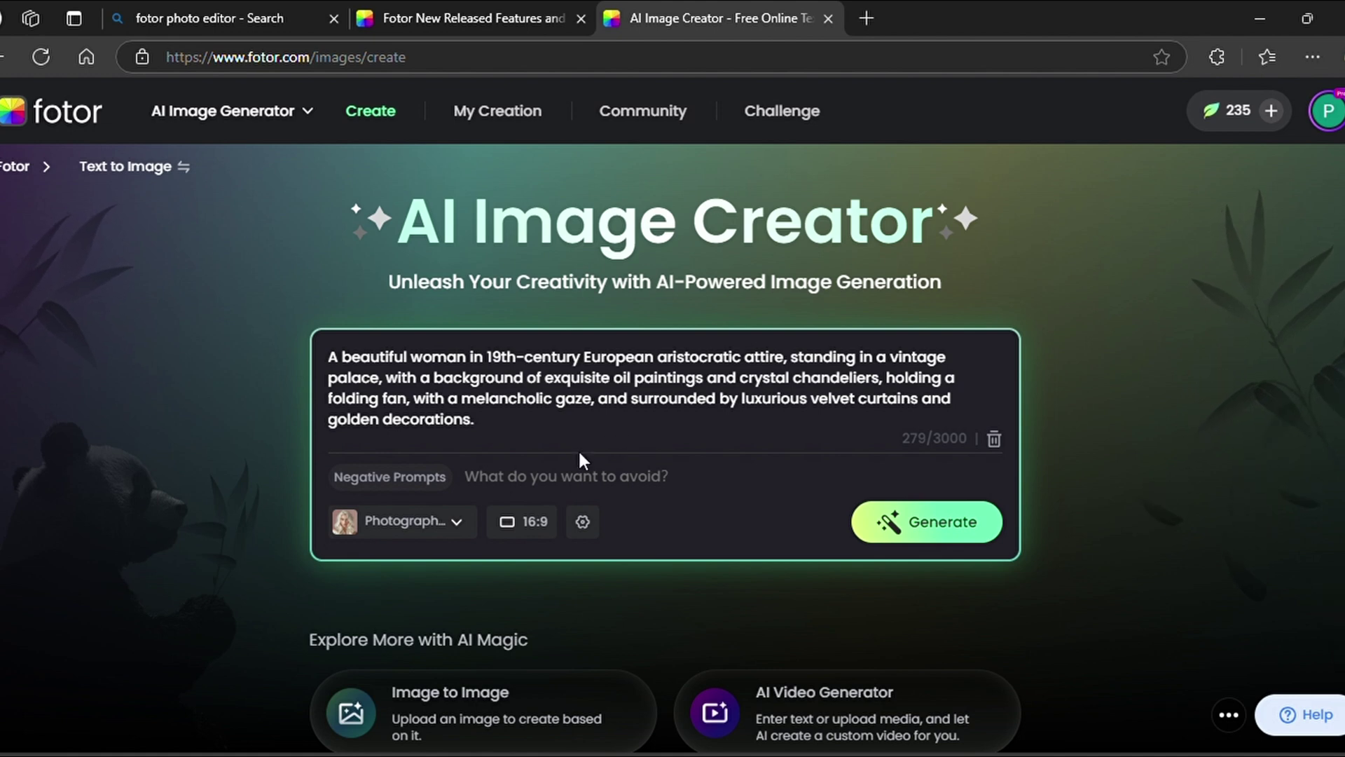
Step: Check the style, aspect ratio and image settings, and generate four 16:9 Photography 4 images from the 19th-century aristocratic woman prompt
left_click(437, 527)
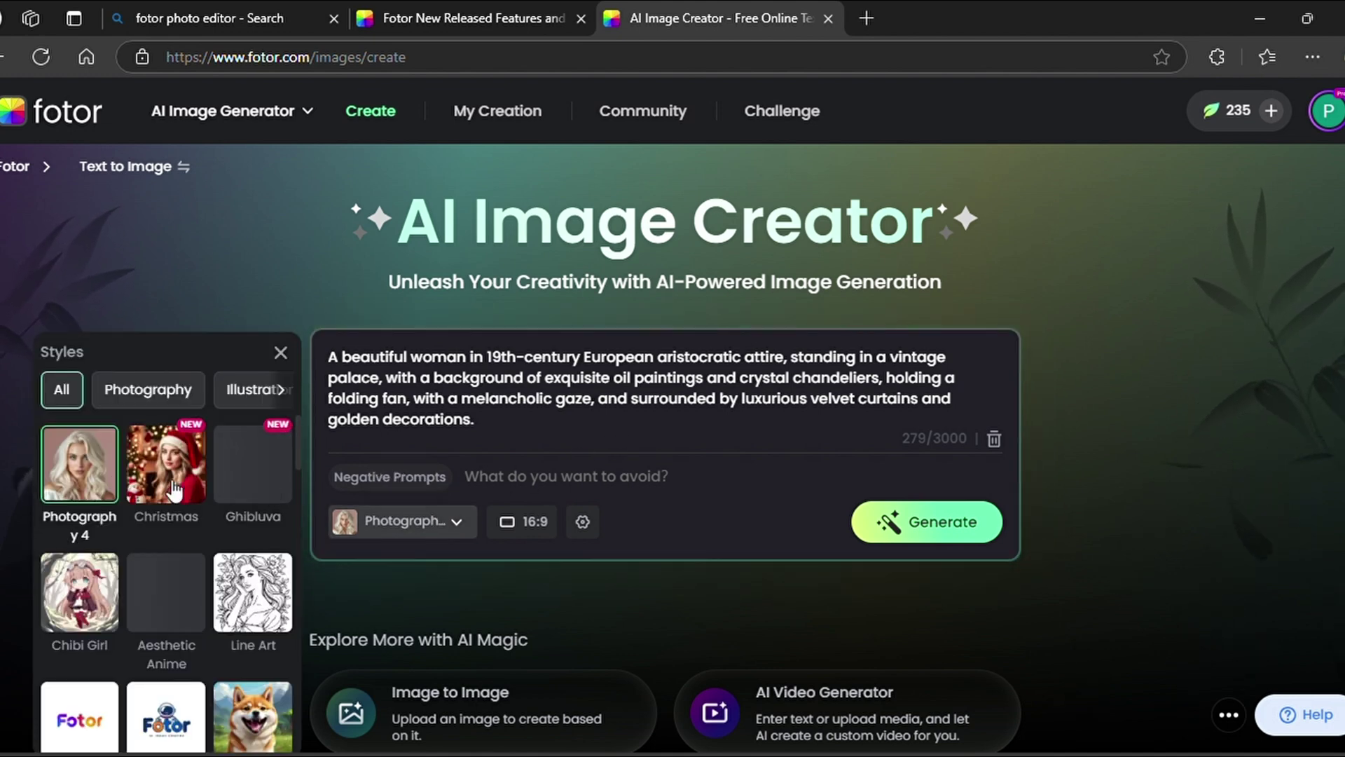
left_click(531, 524)
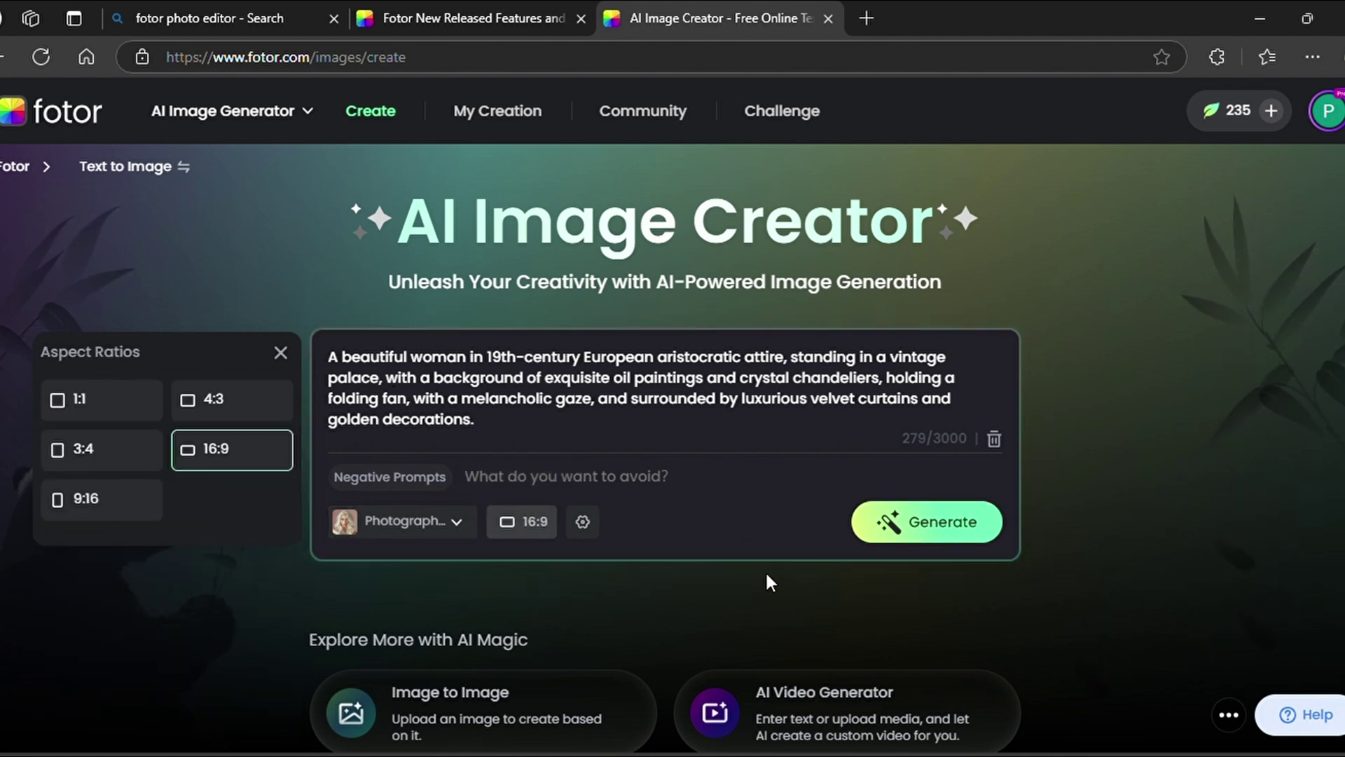
left_click(584, 523)
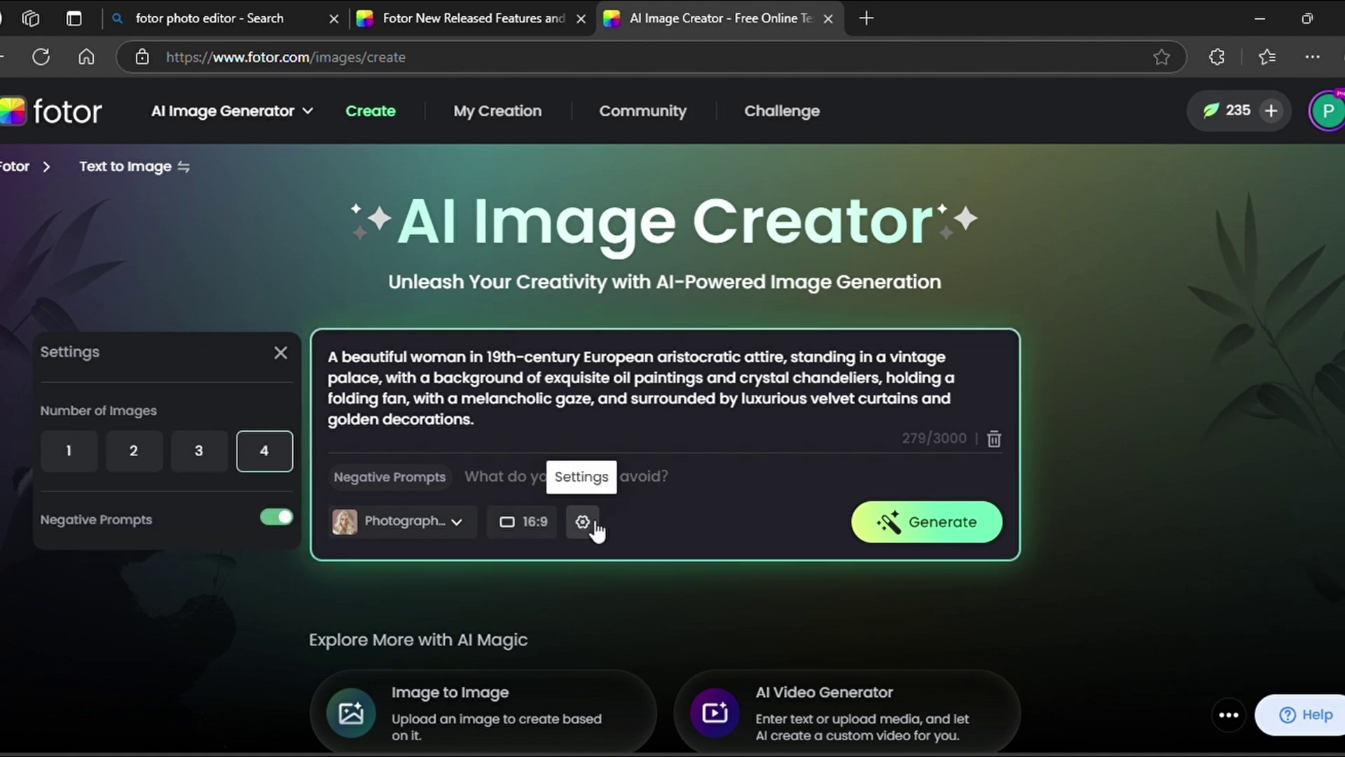
left_click(490, 483)
scroll(413, 421, "down", 2)
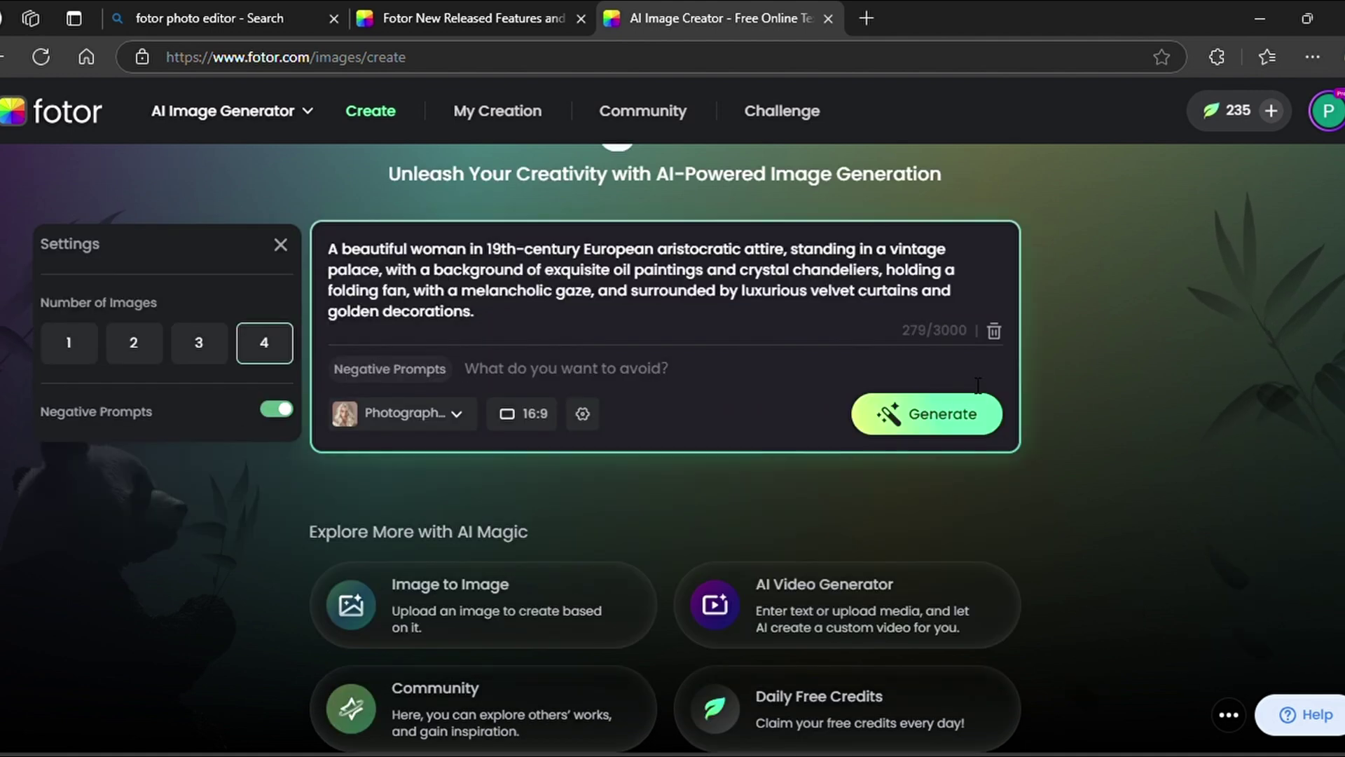
left_click(973, 415)
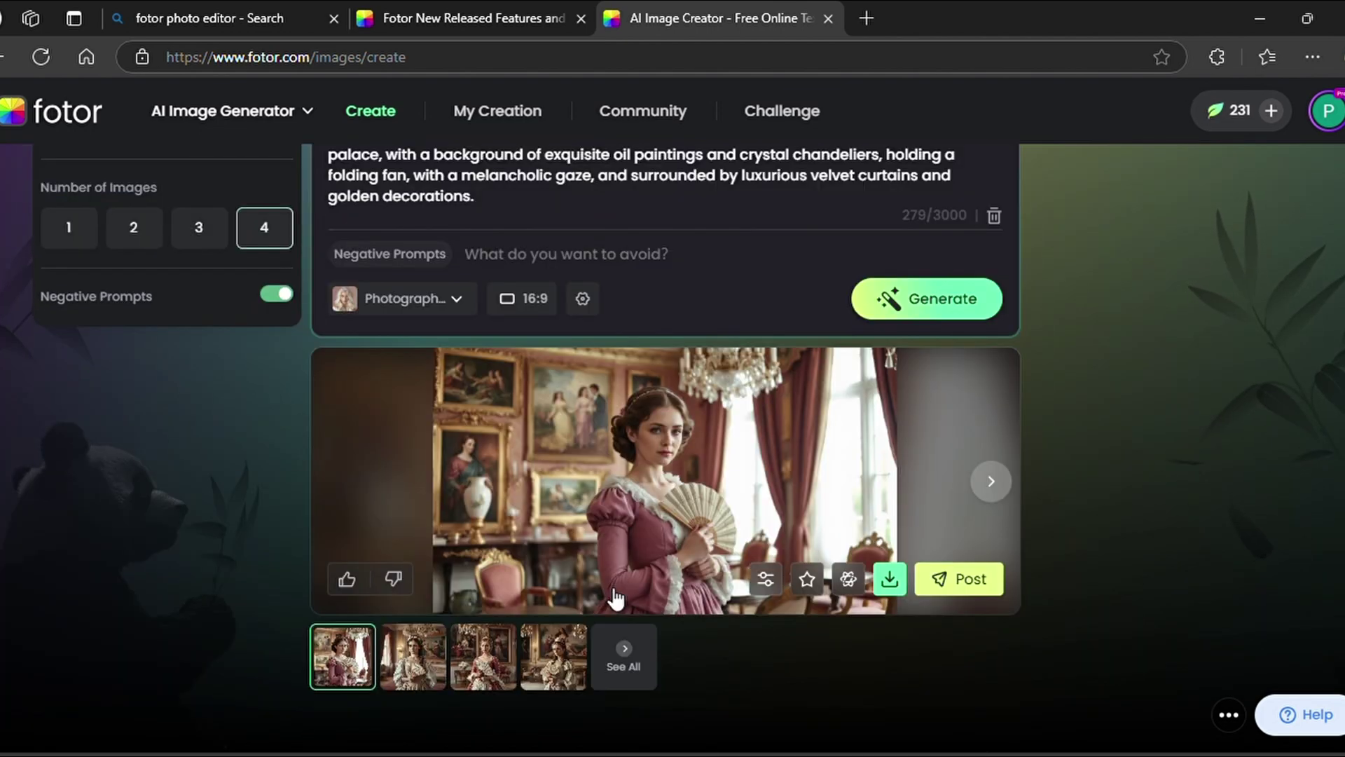
Step: View the generated aristocratic woman images enlarged and close the preview
left_click(613, 574)
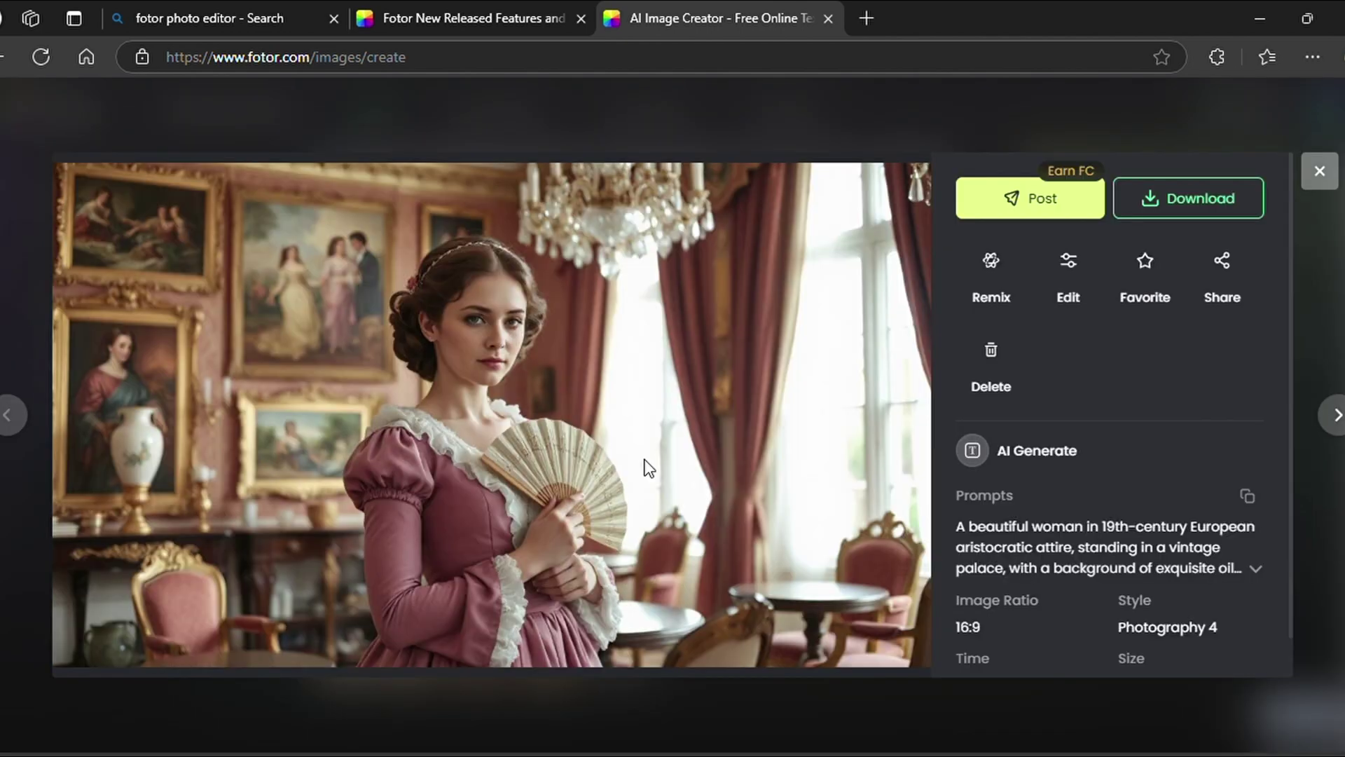
key("Right")
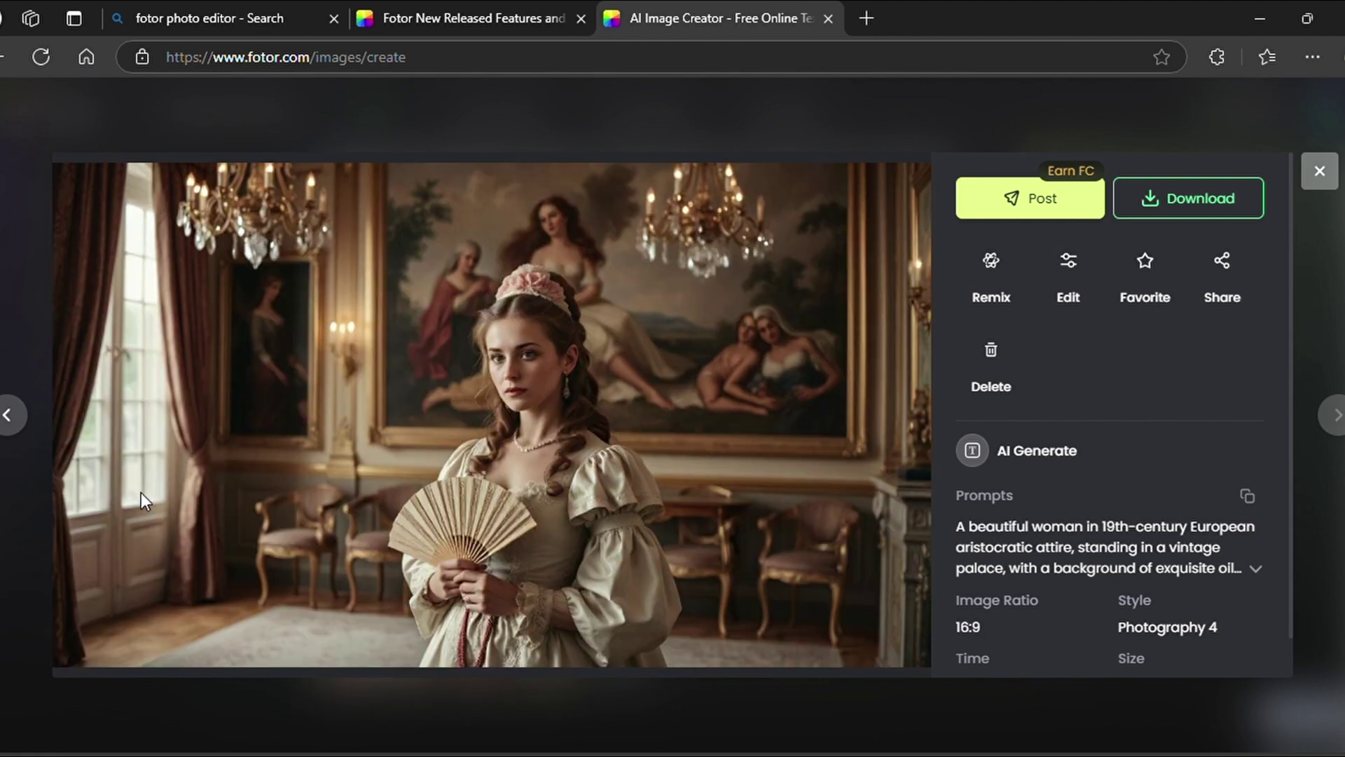
key("Escape")
Step: Generate 16:9 images from the mystical ginger woman prompt and view the results enlarged
left_click(903, 419)
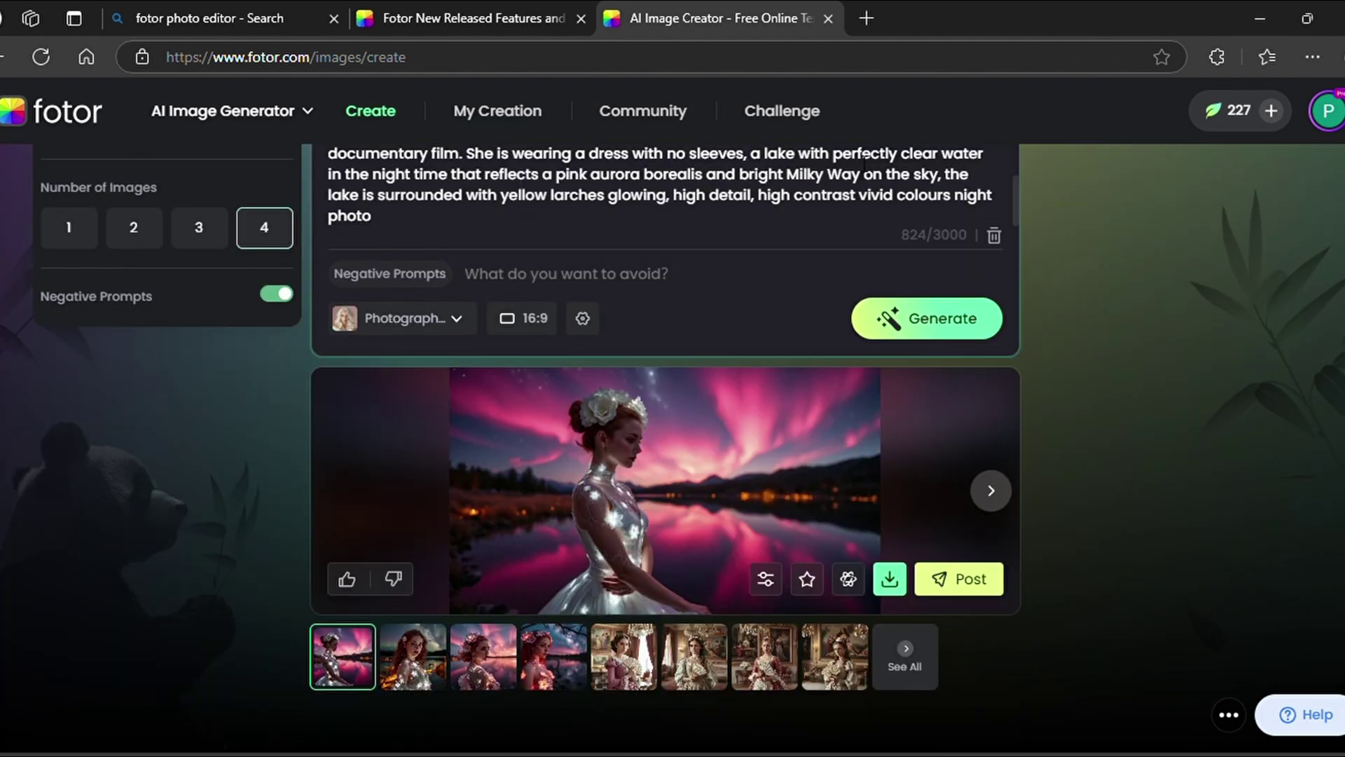
left_click(728, 452)
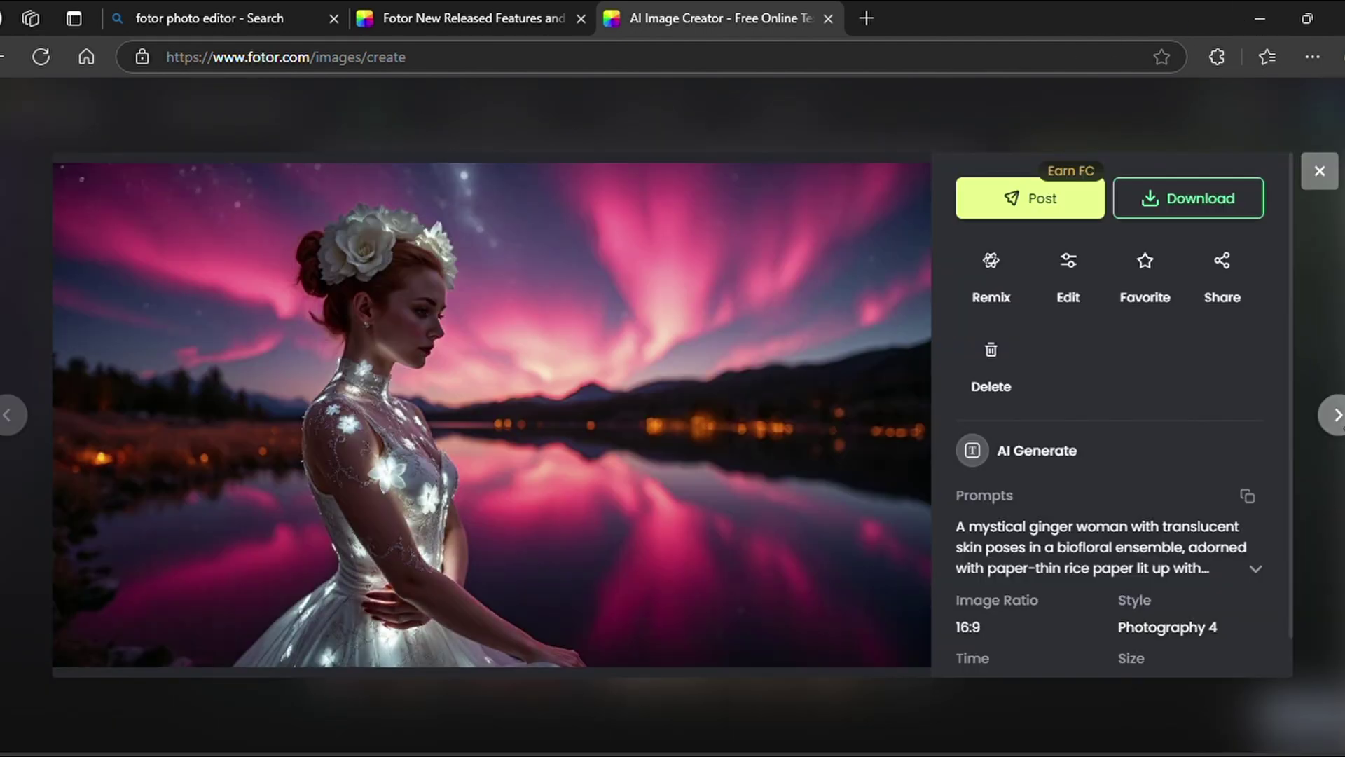
key("Right")
key("Right")
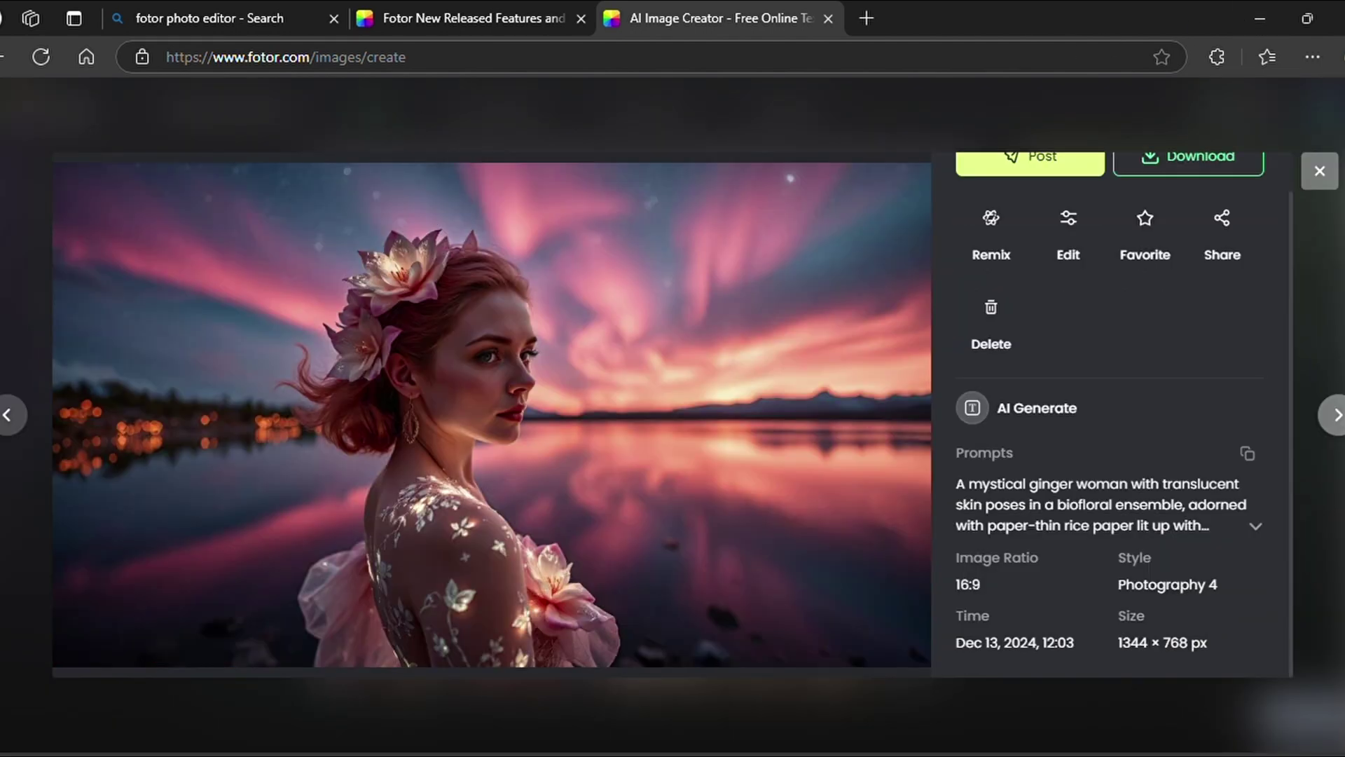
key("Right")
key("Escape")
Step: Set up Image to Image with the photo of the blonde woman in a black top and the 3D Cartoon 1 style
mouse_move(140, 166)
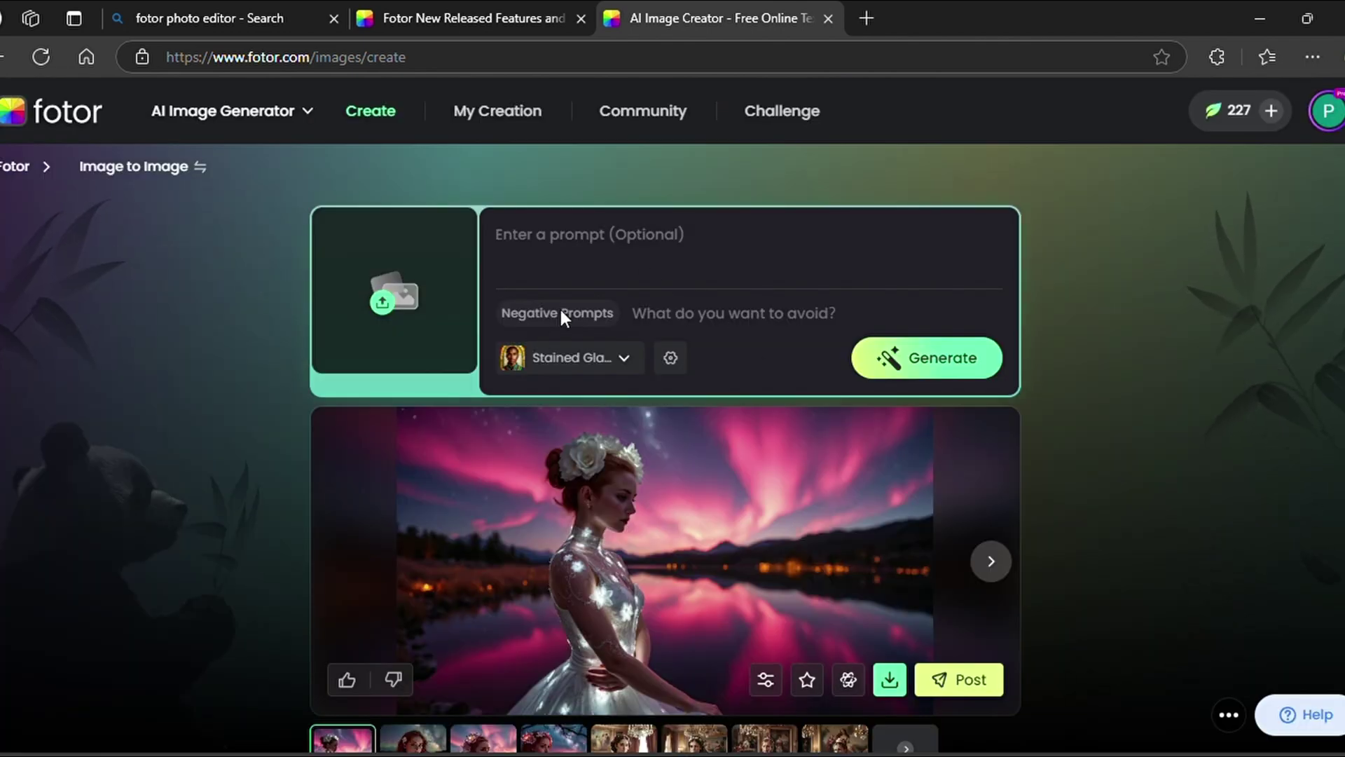
left_click(382, 302)
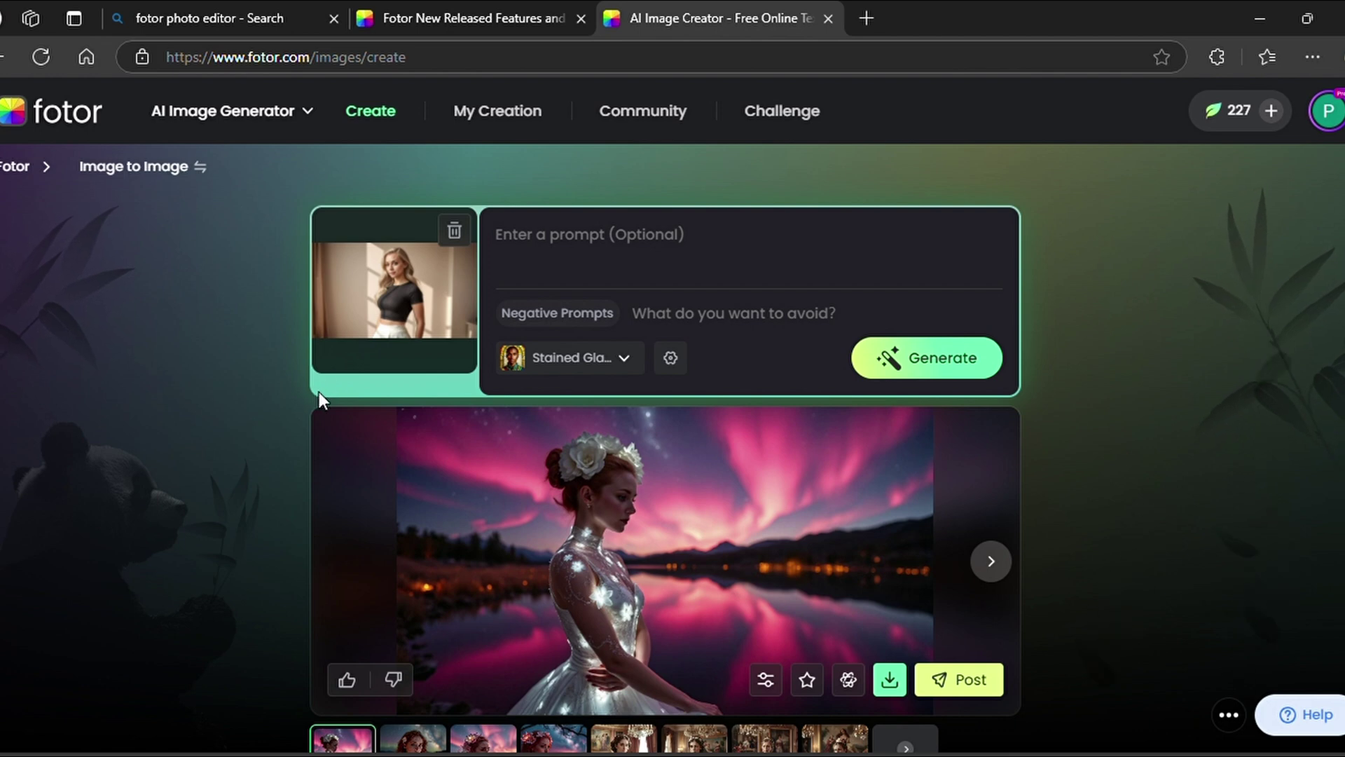
left_click(198, 267)
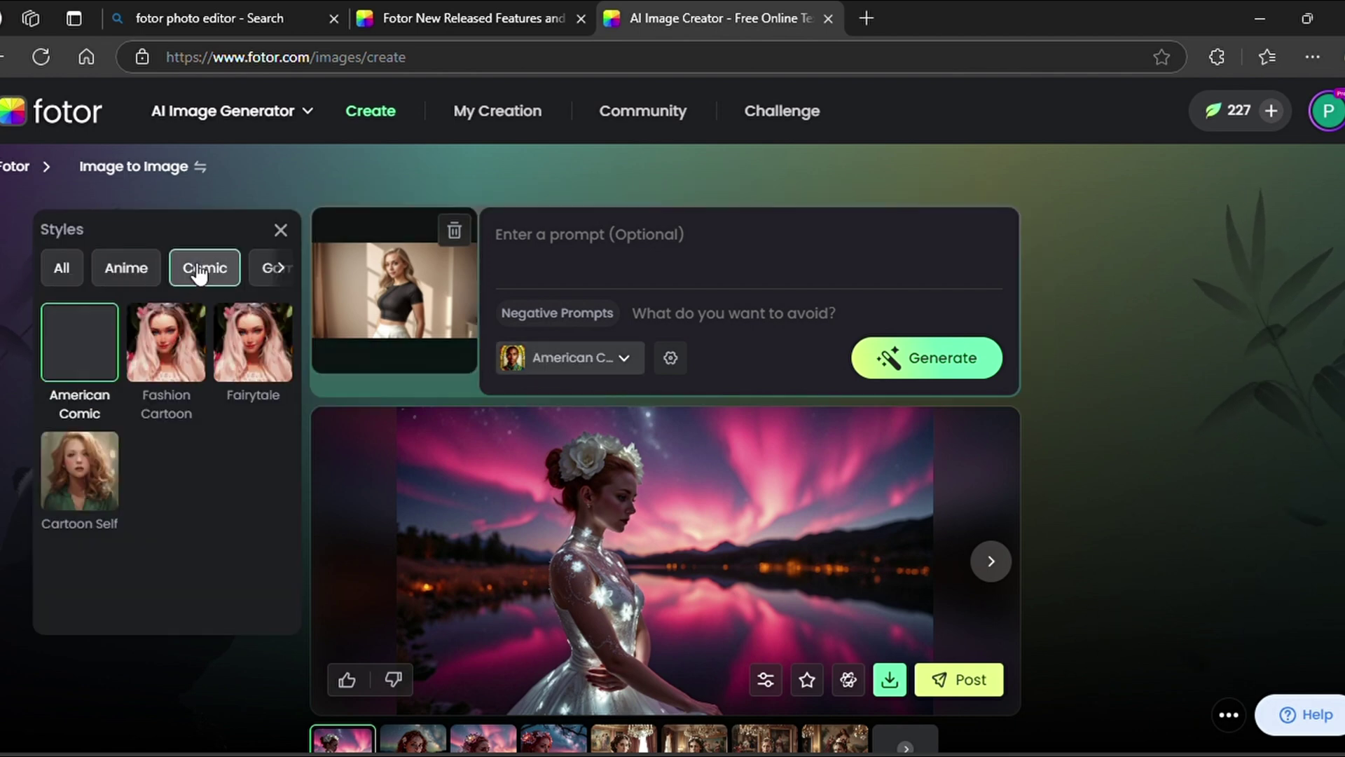
left_click(259, 268)
left_click(260, 267)
left_click(200, 267)
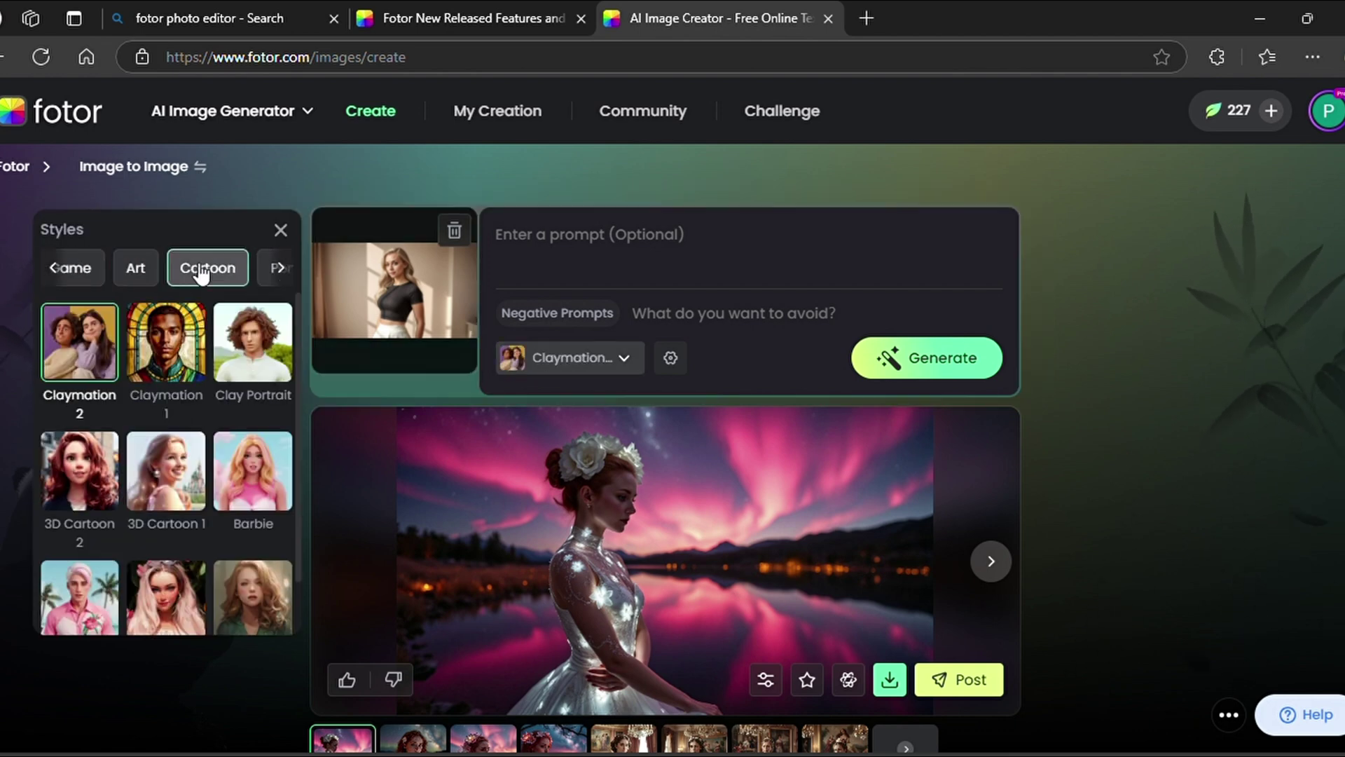
scroll(166, 409, "down", 1)
left_click(166, 409)
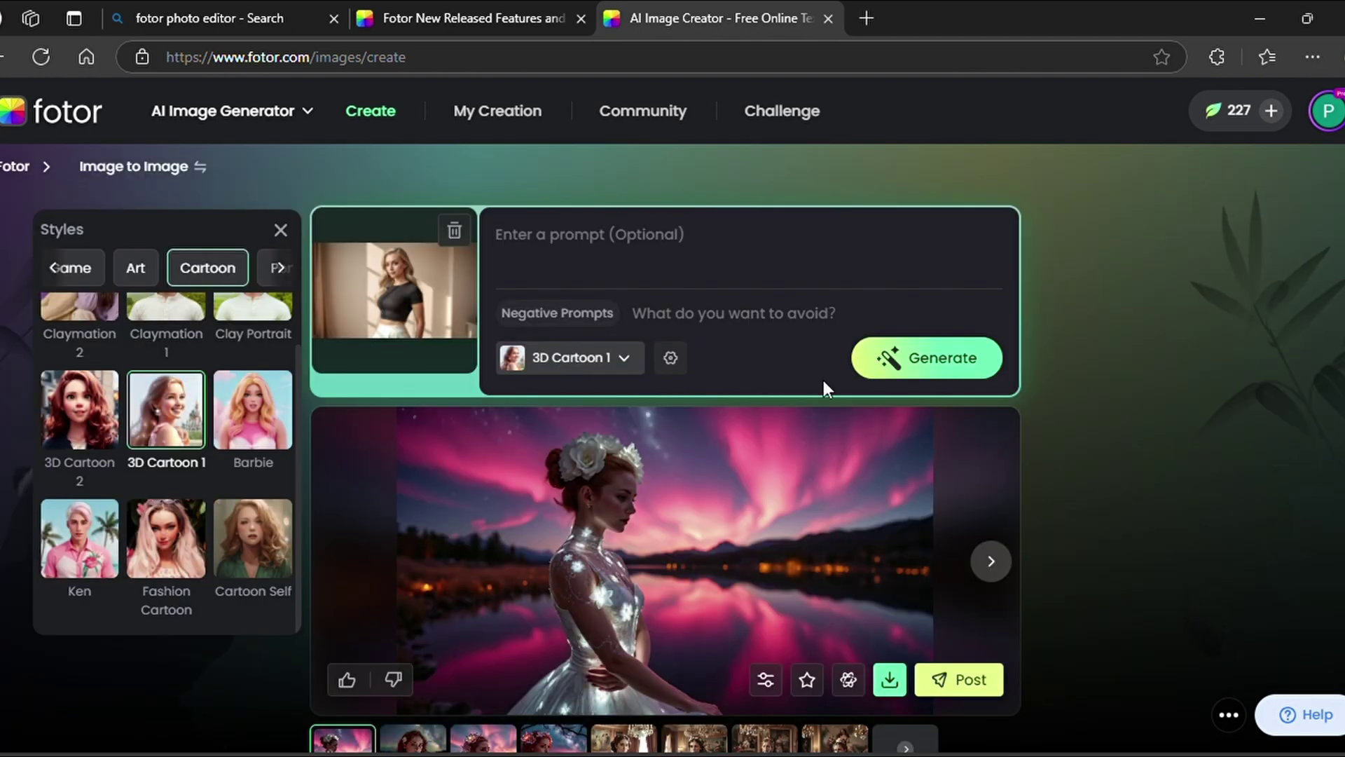
Step: Generate the 3D Cartoon 1 versions of the photo and preview several of the resulting variants
left_click(910, 355)
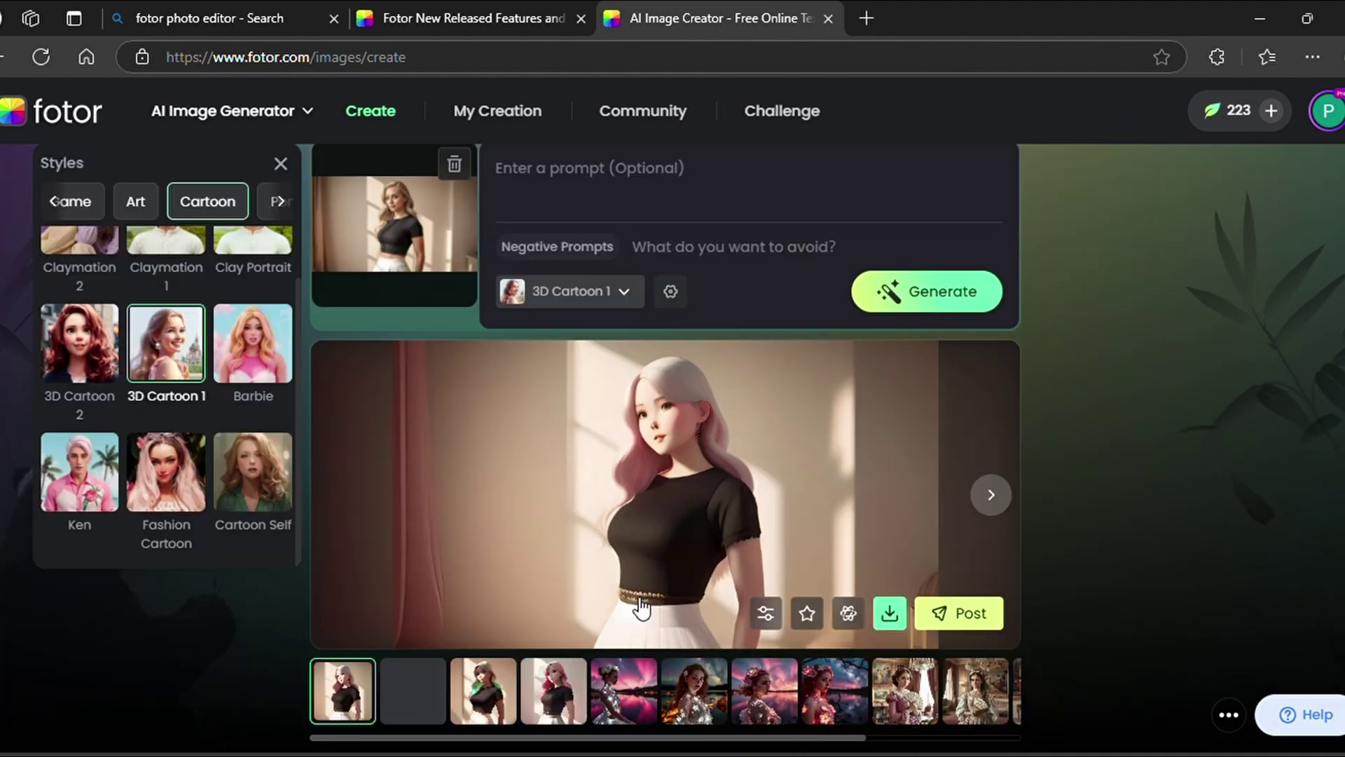
scroll(636, 610, "down", 1)
left_click(417, 673)
left_click(553, 659)
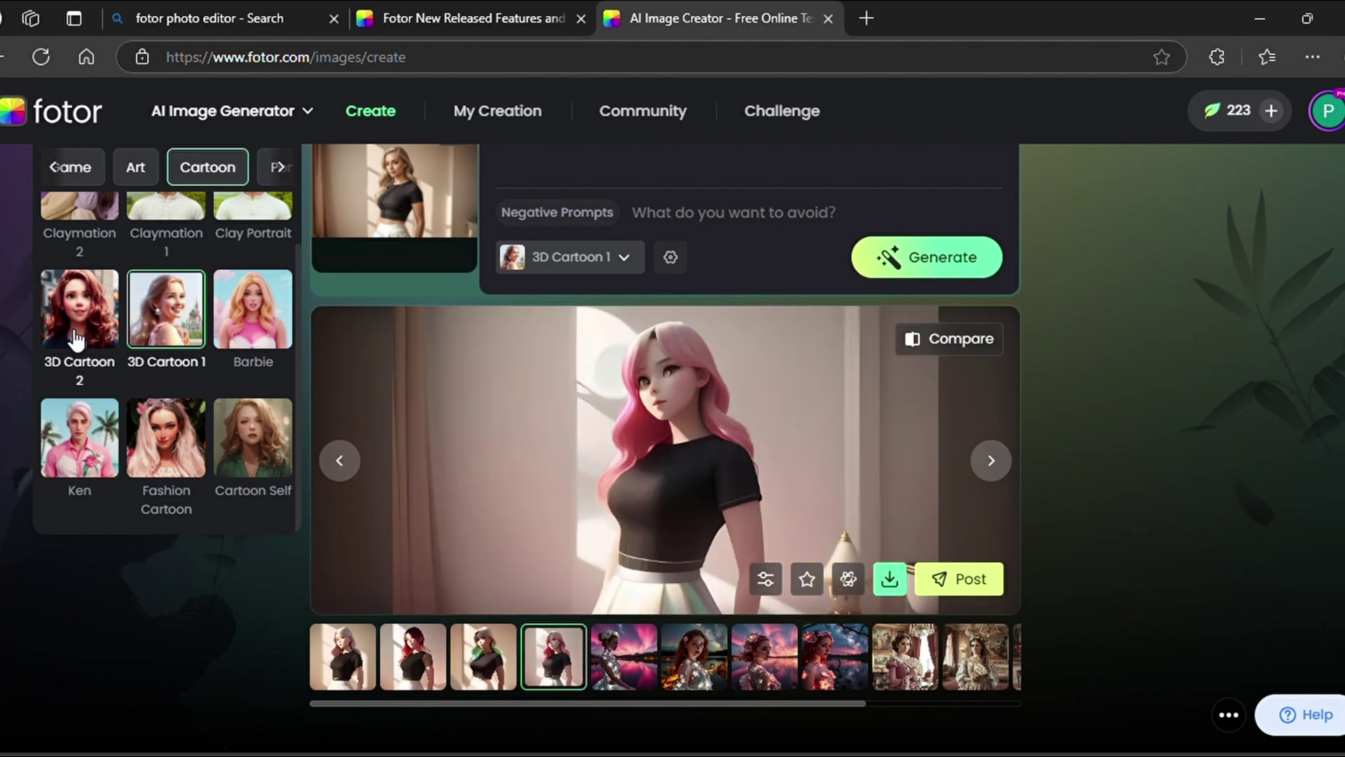
Step: Generate another set of images from the same photo in the 3D Cartoon 2 style
scroll(77, 343, "up", 1)
left_click(73, 371)
left_click(922, 259)
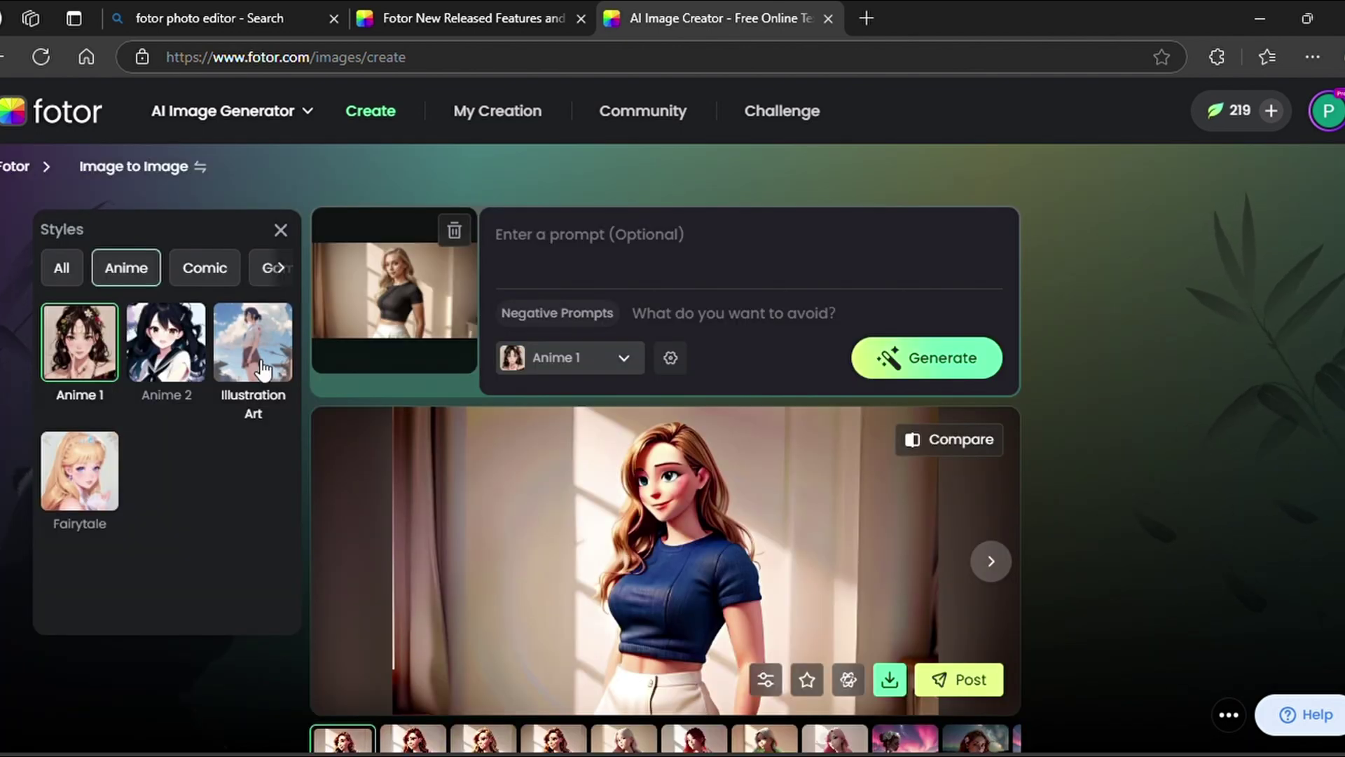
Step: Use Face Swap to replace the face in an uploaded portrait of a blonde woman in a black strapless top
mouse_move(310, 107)
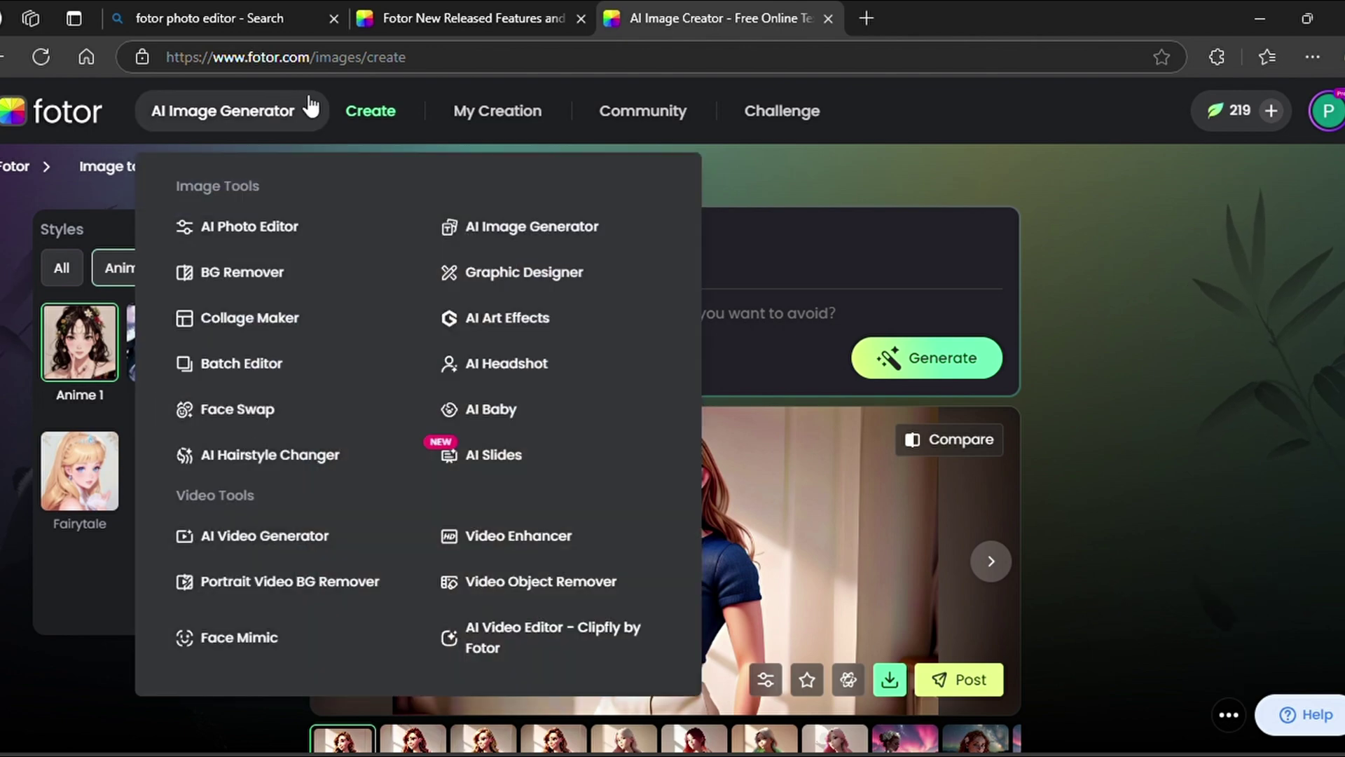
left_click(238, 409)
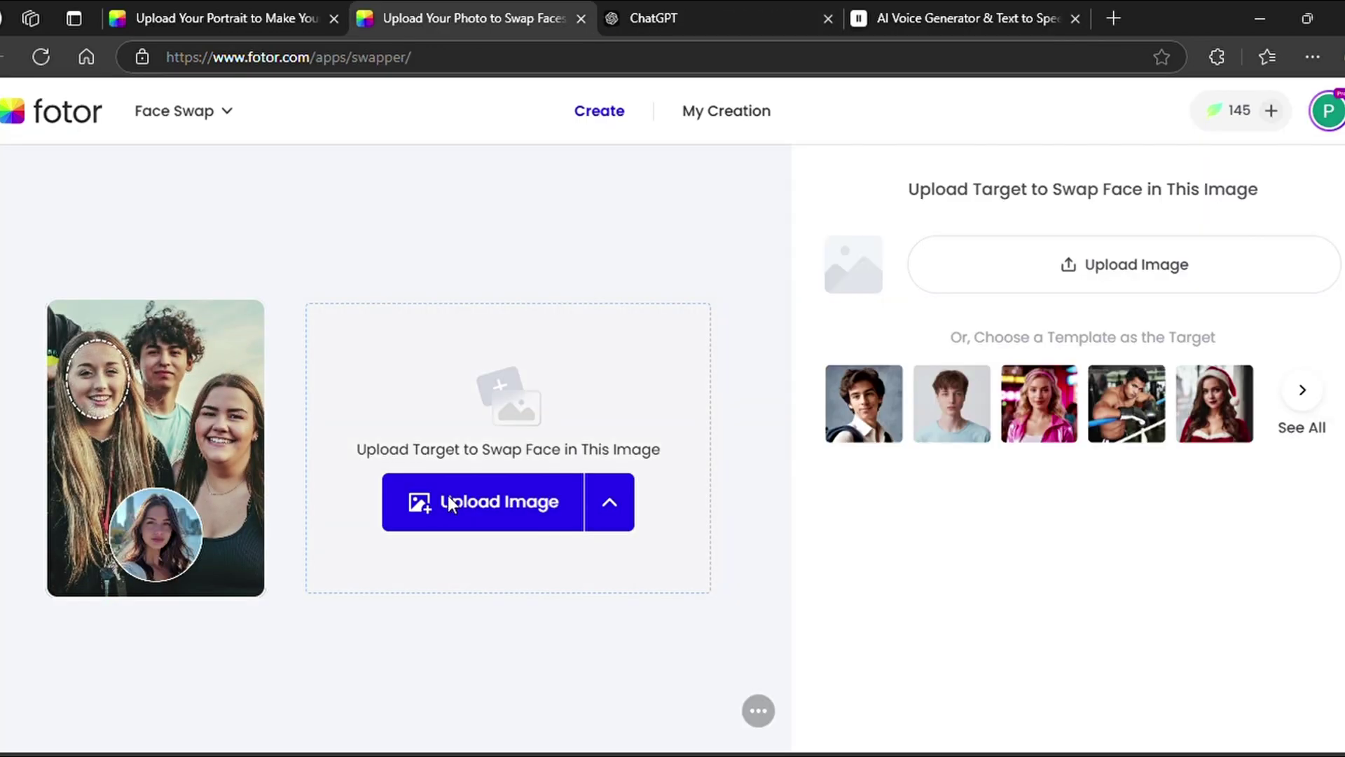
left_click(483, 502)
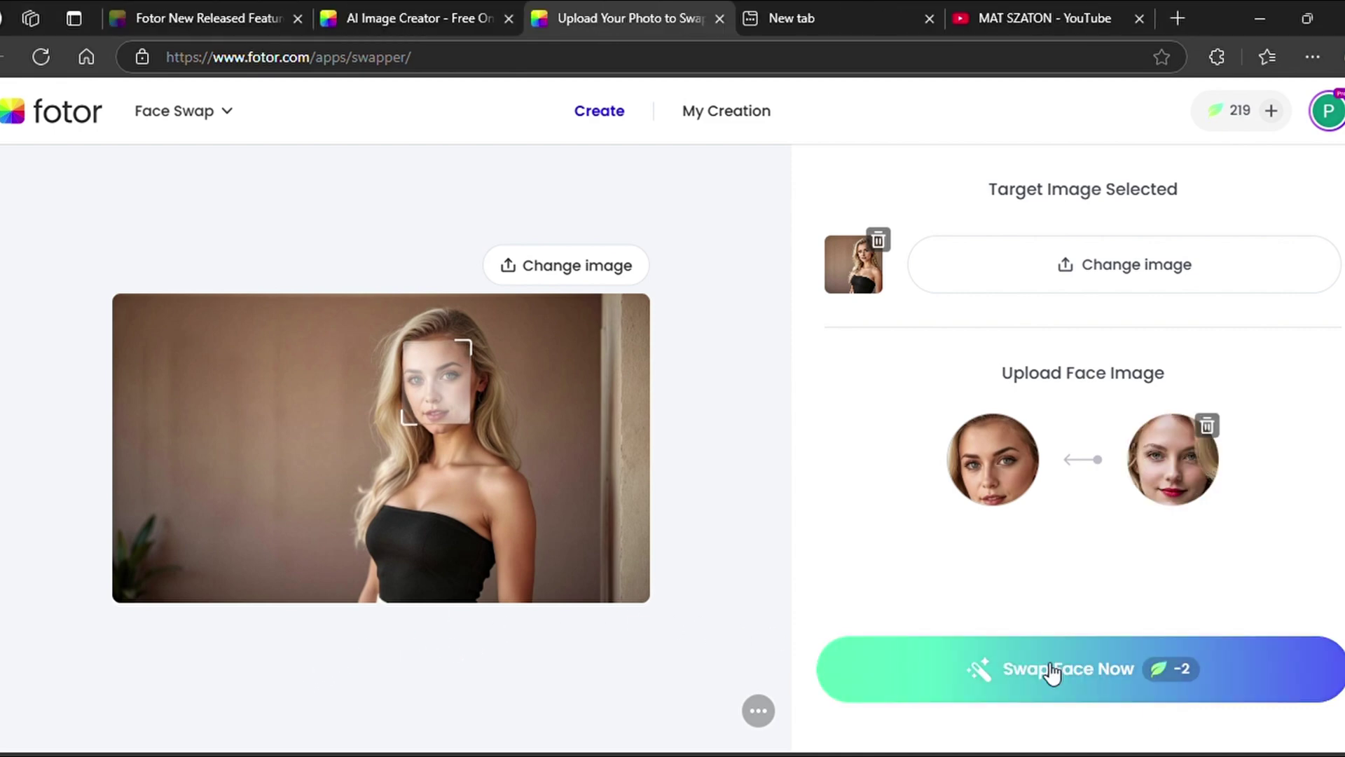
left_click(1051, 671)
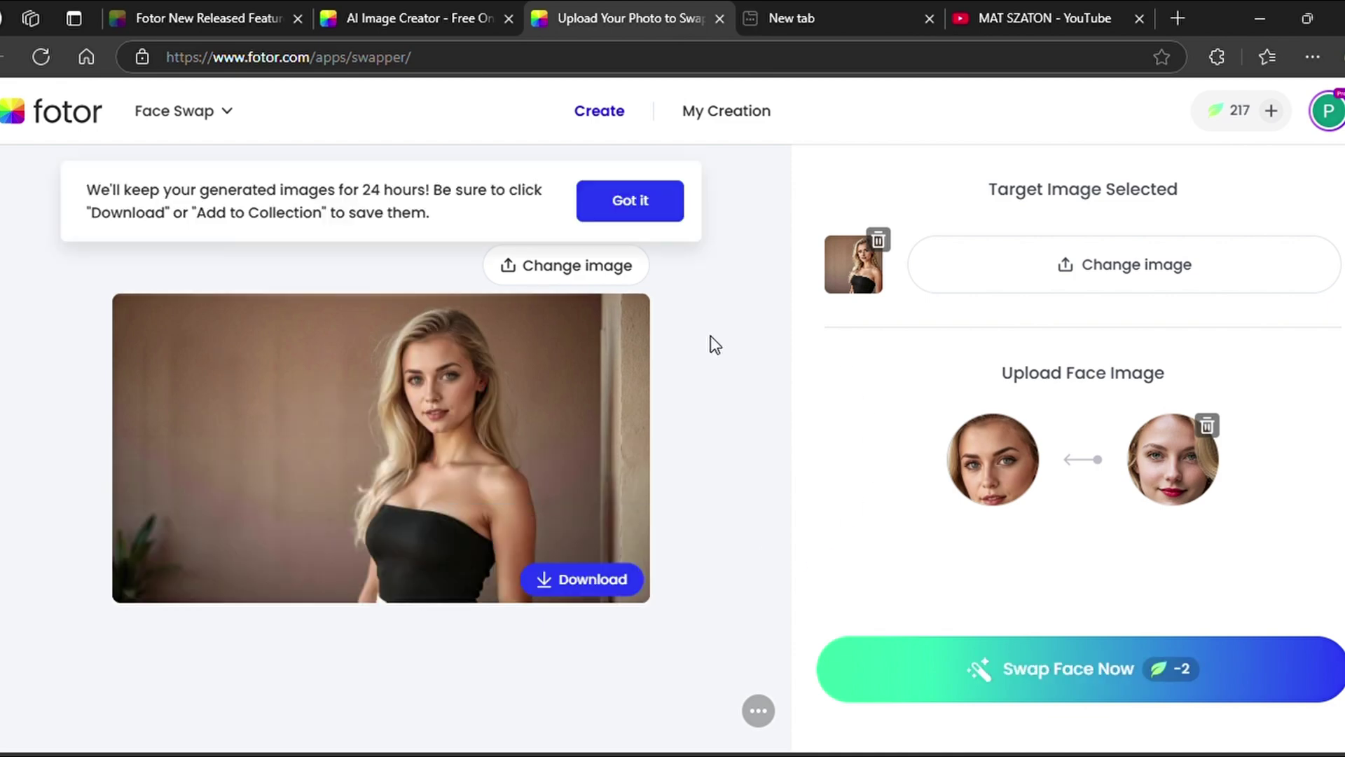
mouse_move(628, 402)
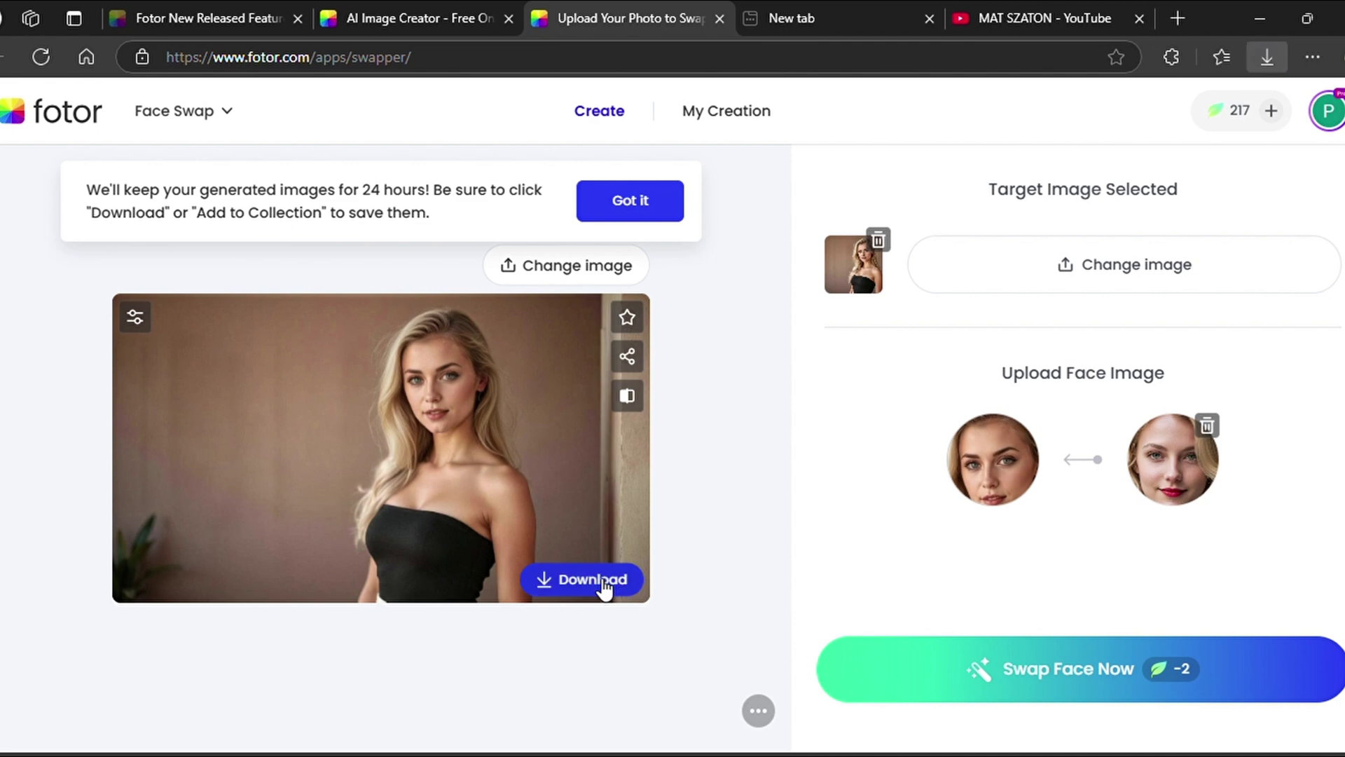
Step: Generate an AI video from an uploaded image of a red-haired woman at a lake, using standard definition in AI Video Generator
mouse_move(237, 119)
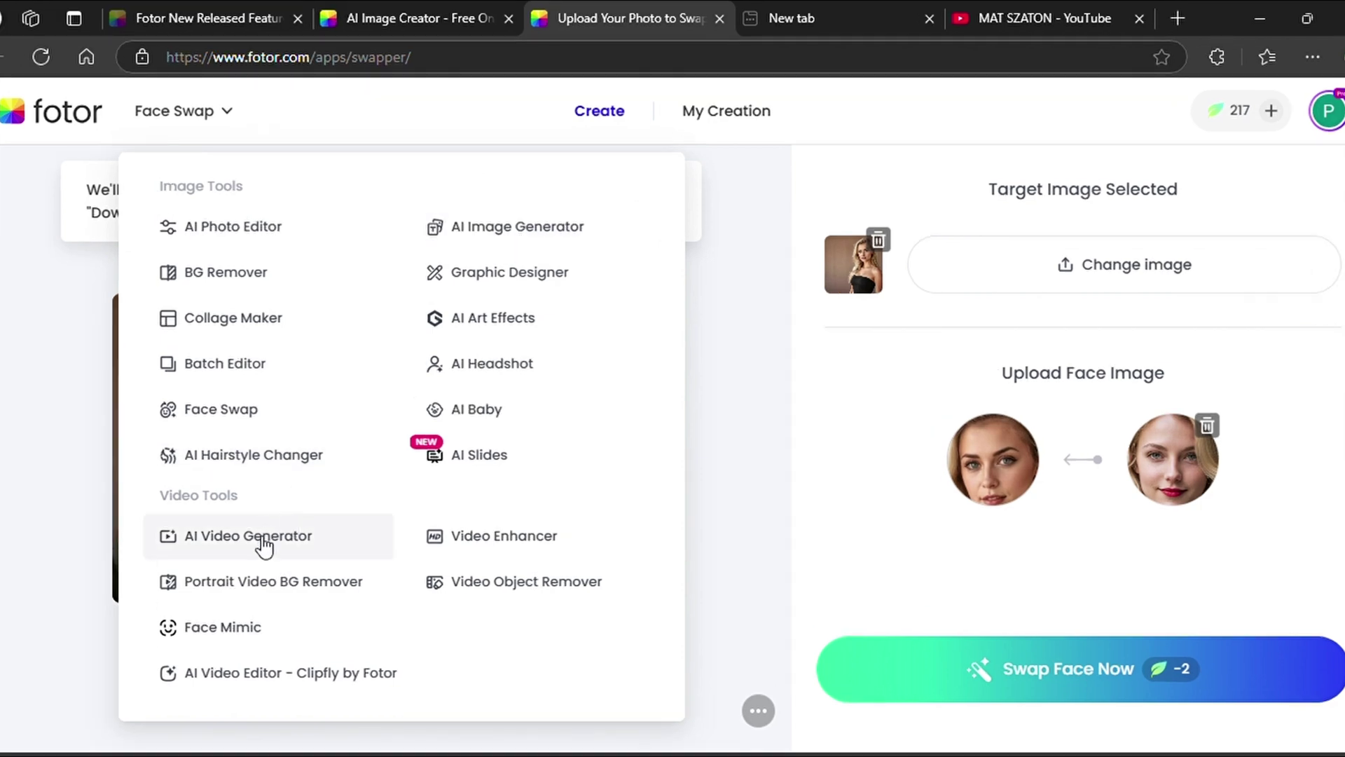
left_click(263, 543)
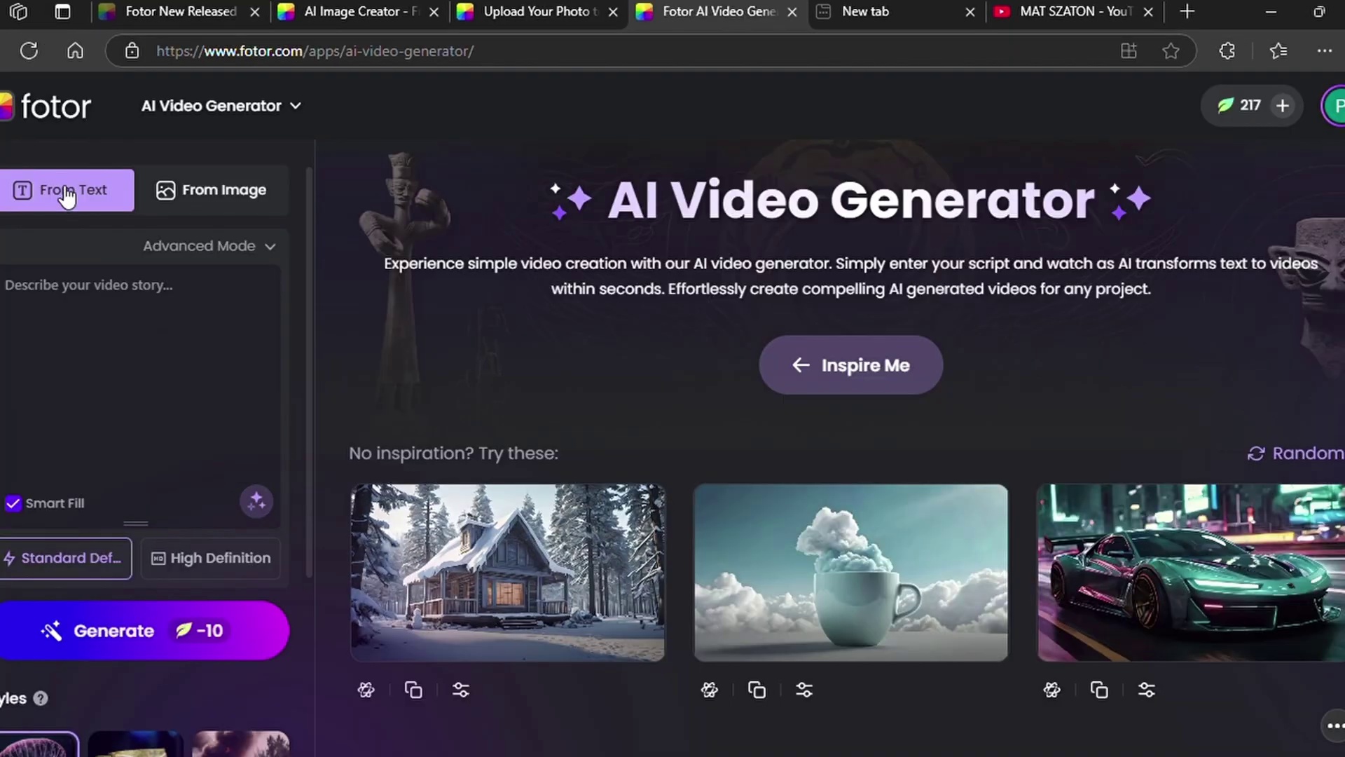
left_click(232, 205)
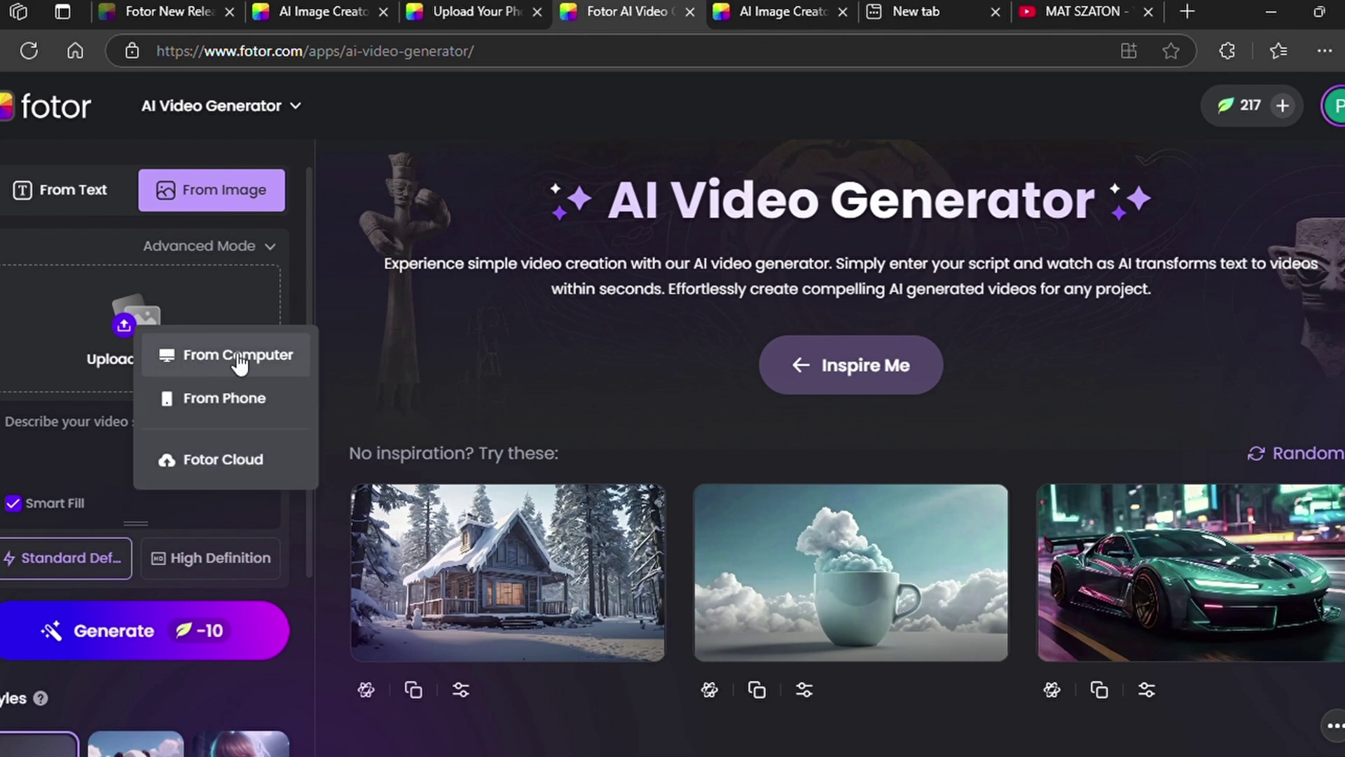
left_click(239, 363)
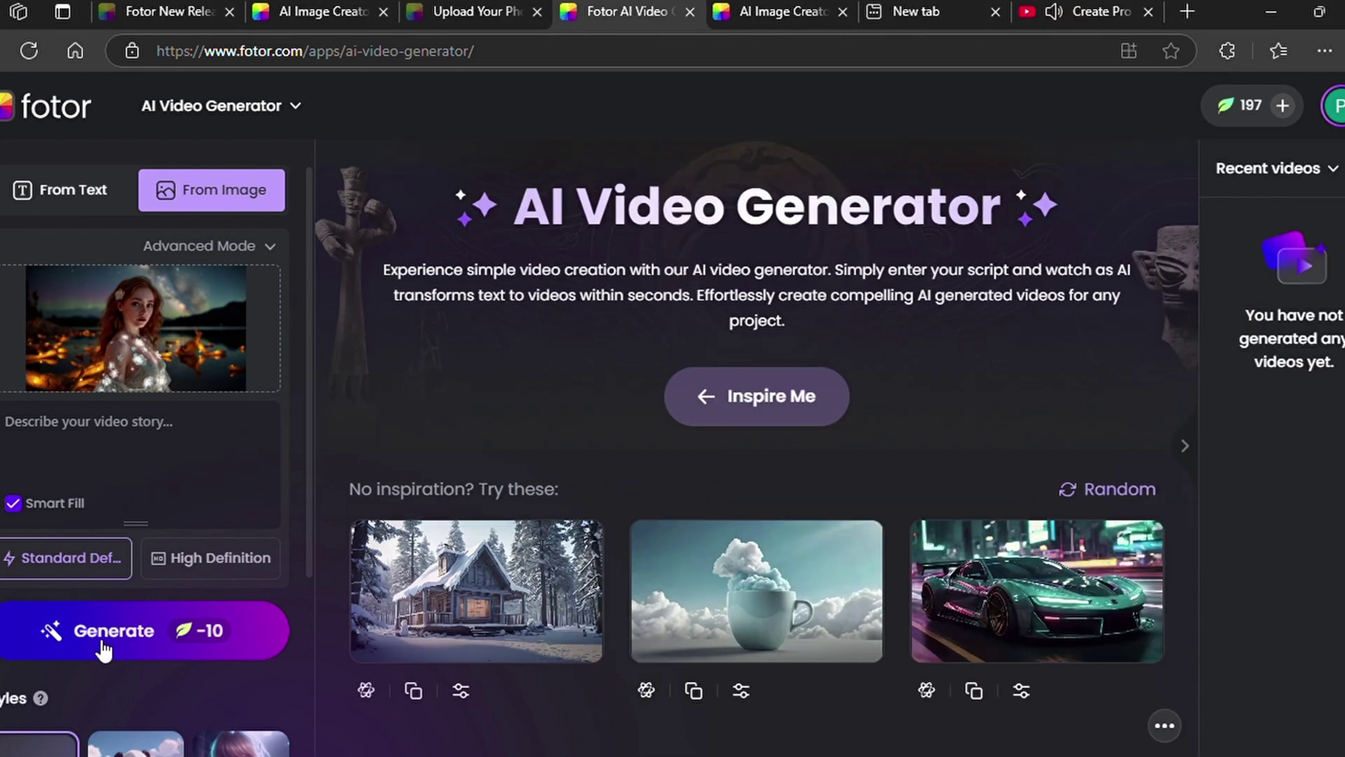
left_click(103, 646)
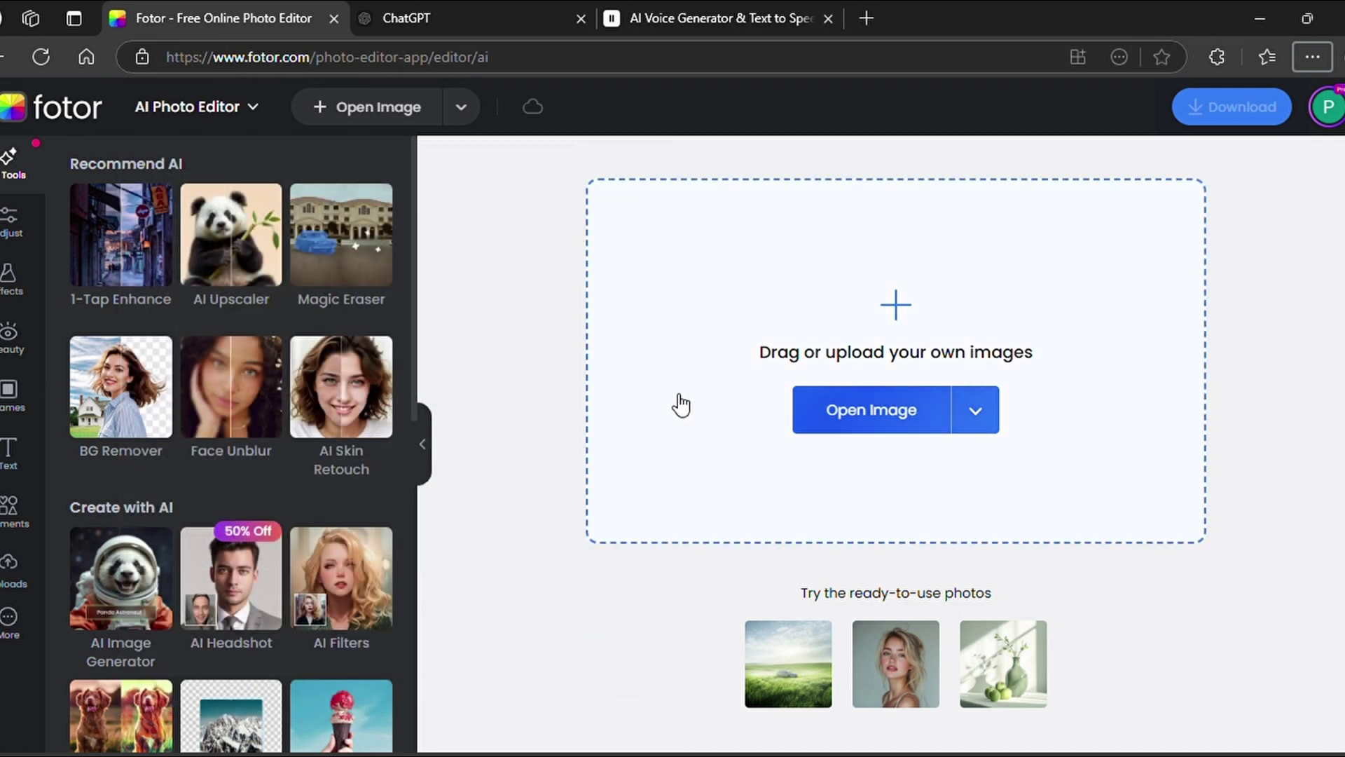
Step: Upscale the photo of the blonde woman in a black top 2× with AI Upscaler, comparing before and after
left_click(895, 663)
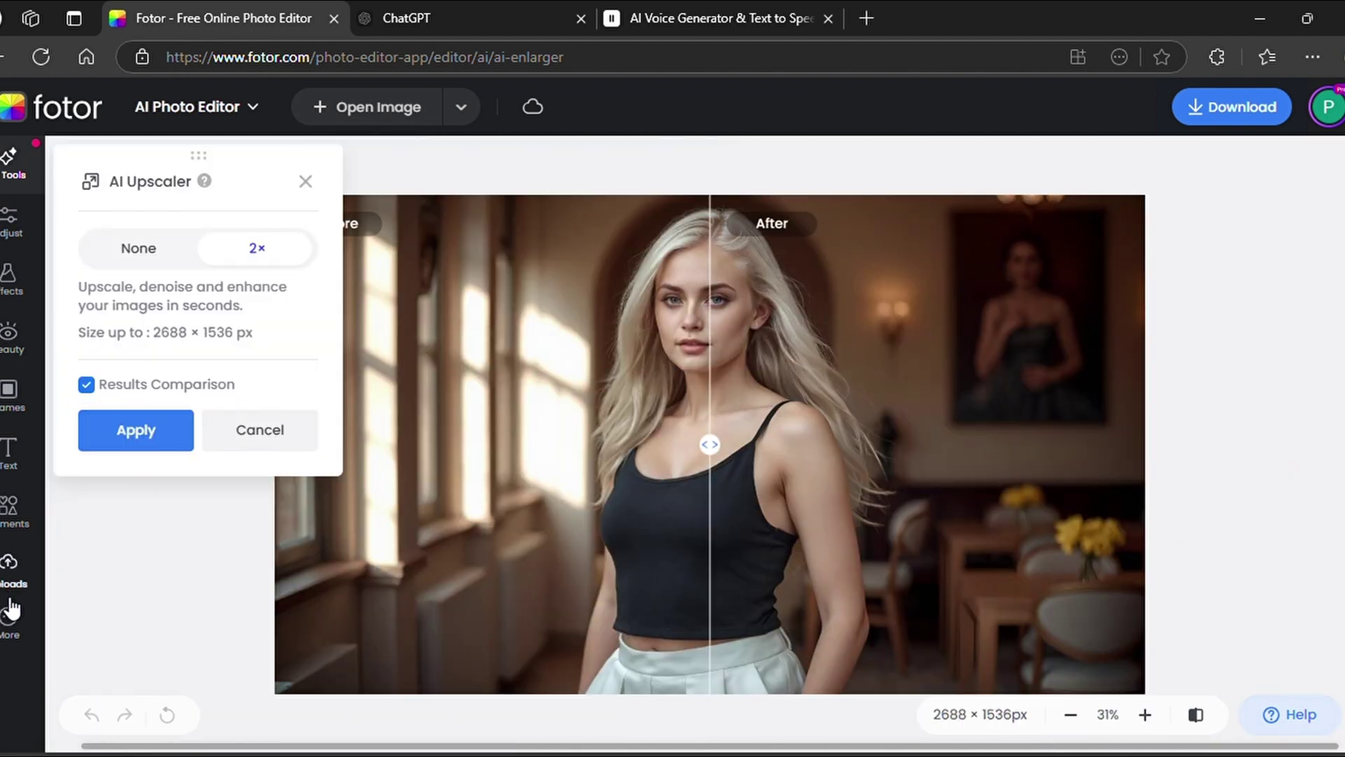
left_click_drag(709, 444, 586, 472)
left_click(140, 430)
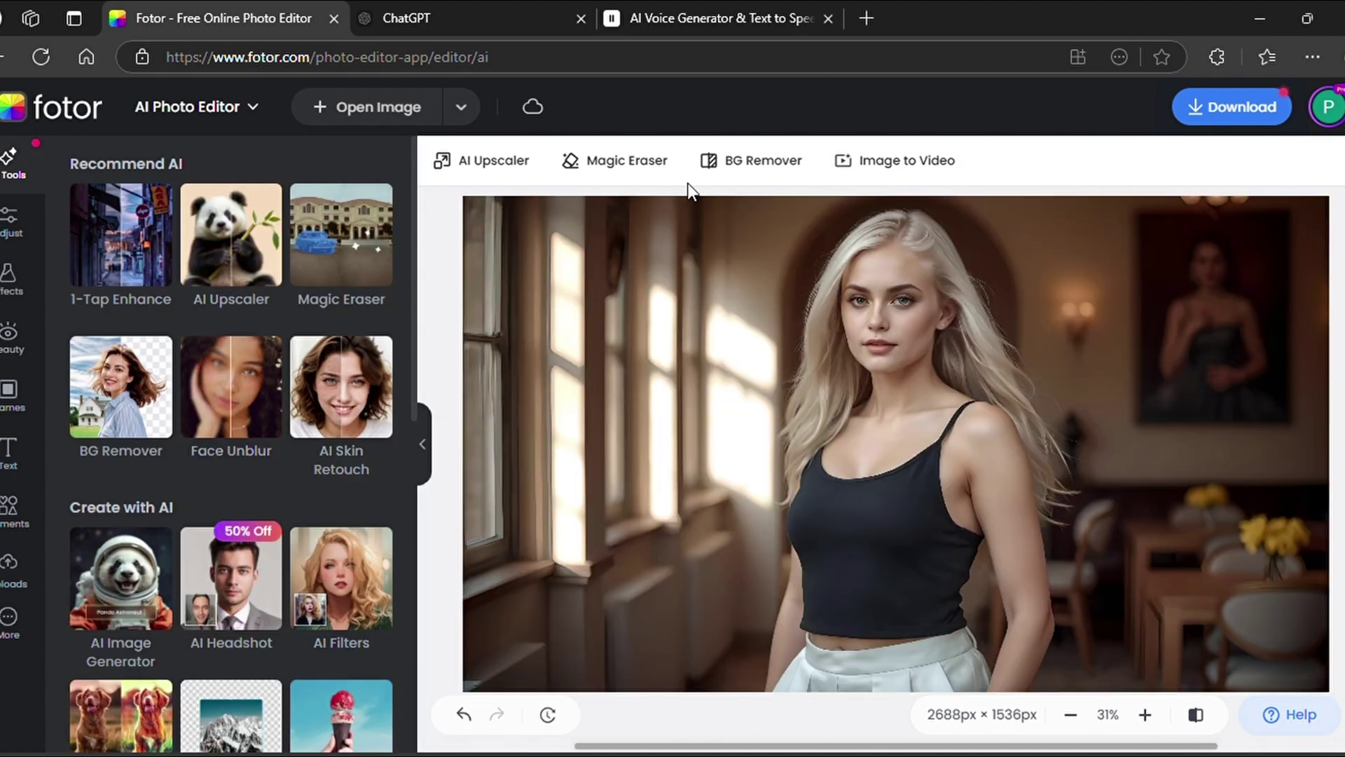
Step: Use Magic Eraser with Quick Select to remove the framed portrait from the wall behind the woman
left_click(630, 167)
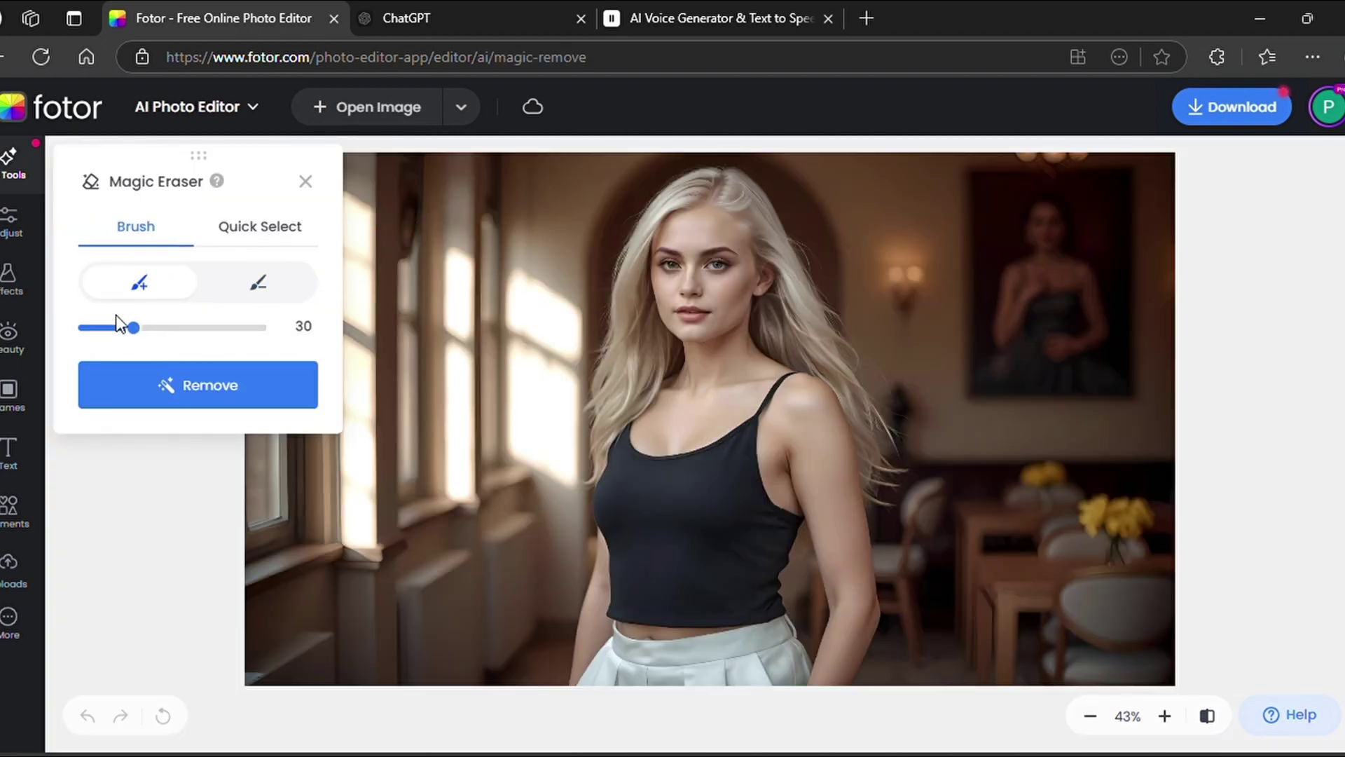
left_click_drag(135, 329, 142, 334)
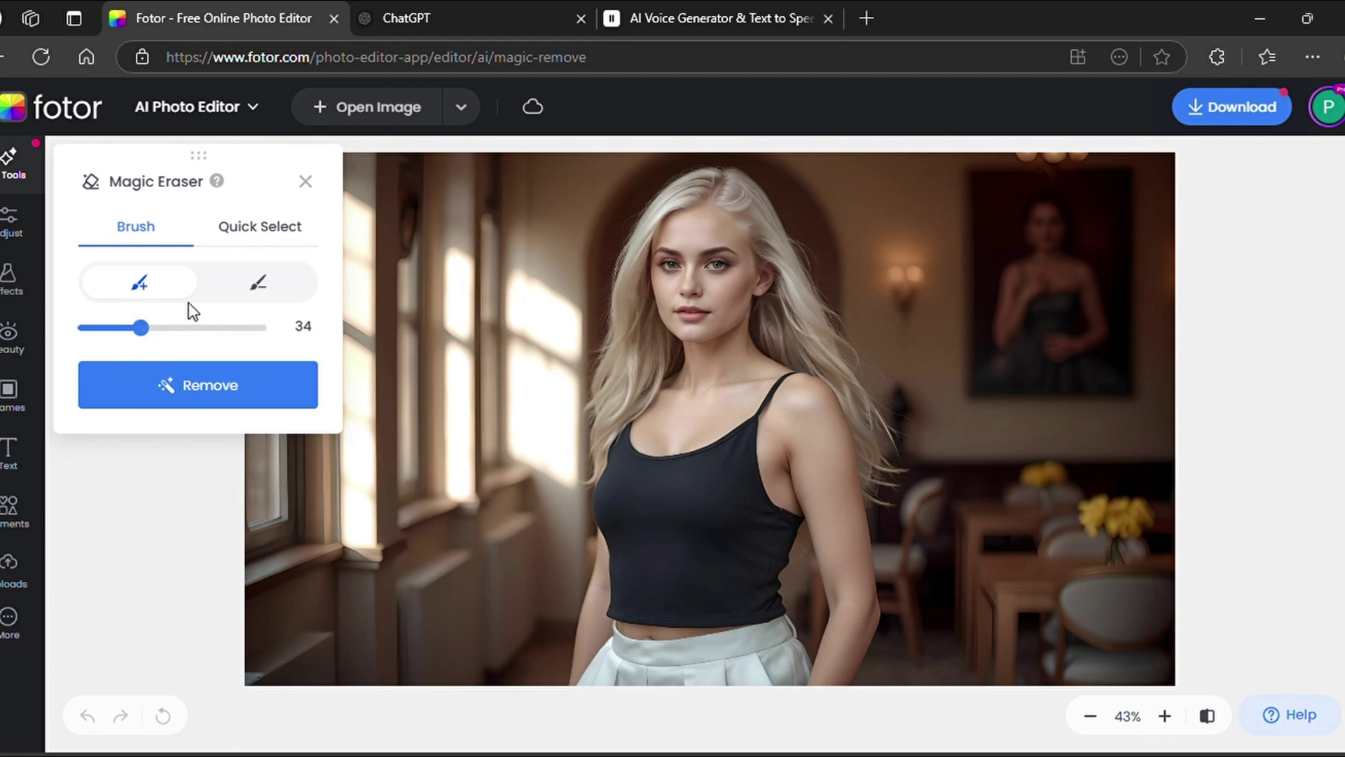
left_click(263, 227)
left_click(672, 530)
left_click(1035, 296)
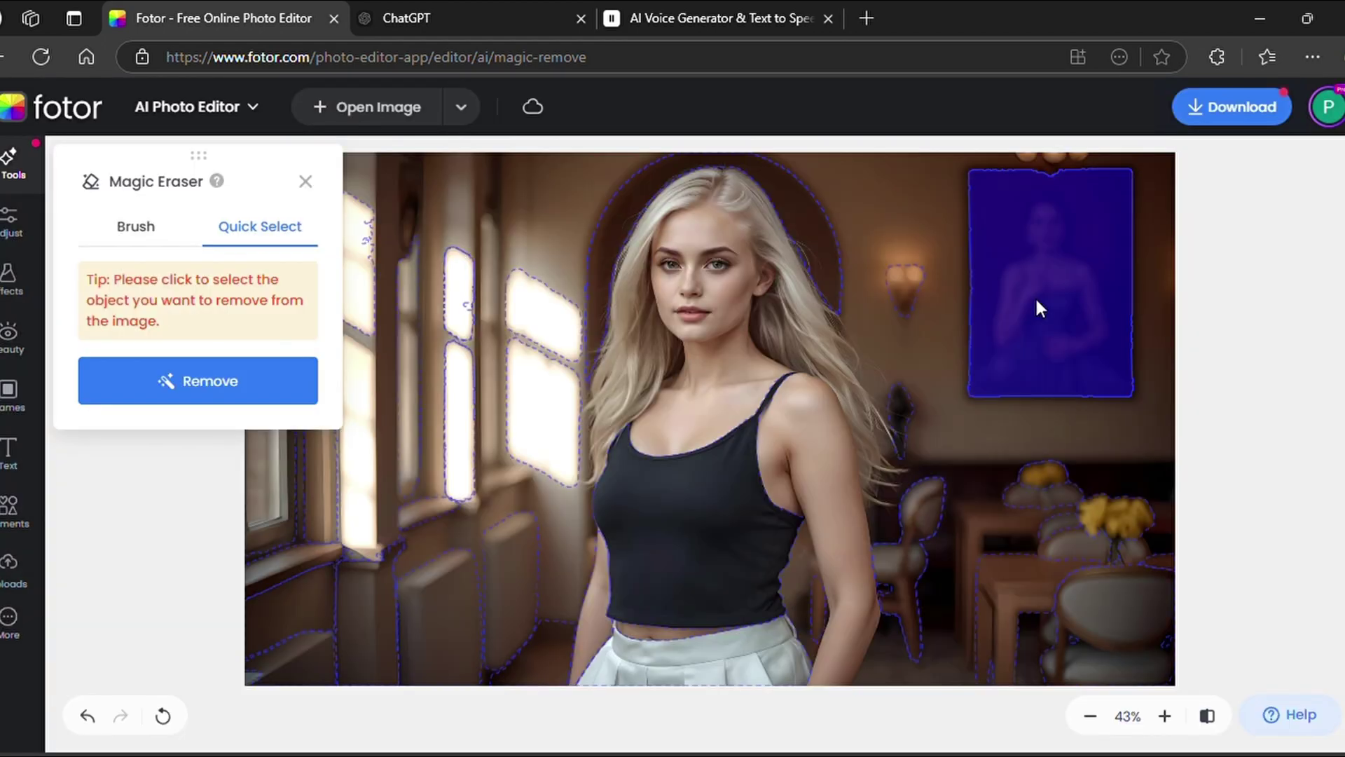
left_click(177, 381)
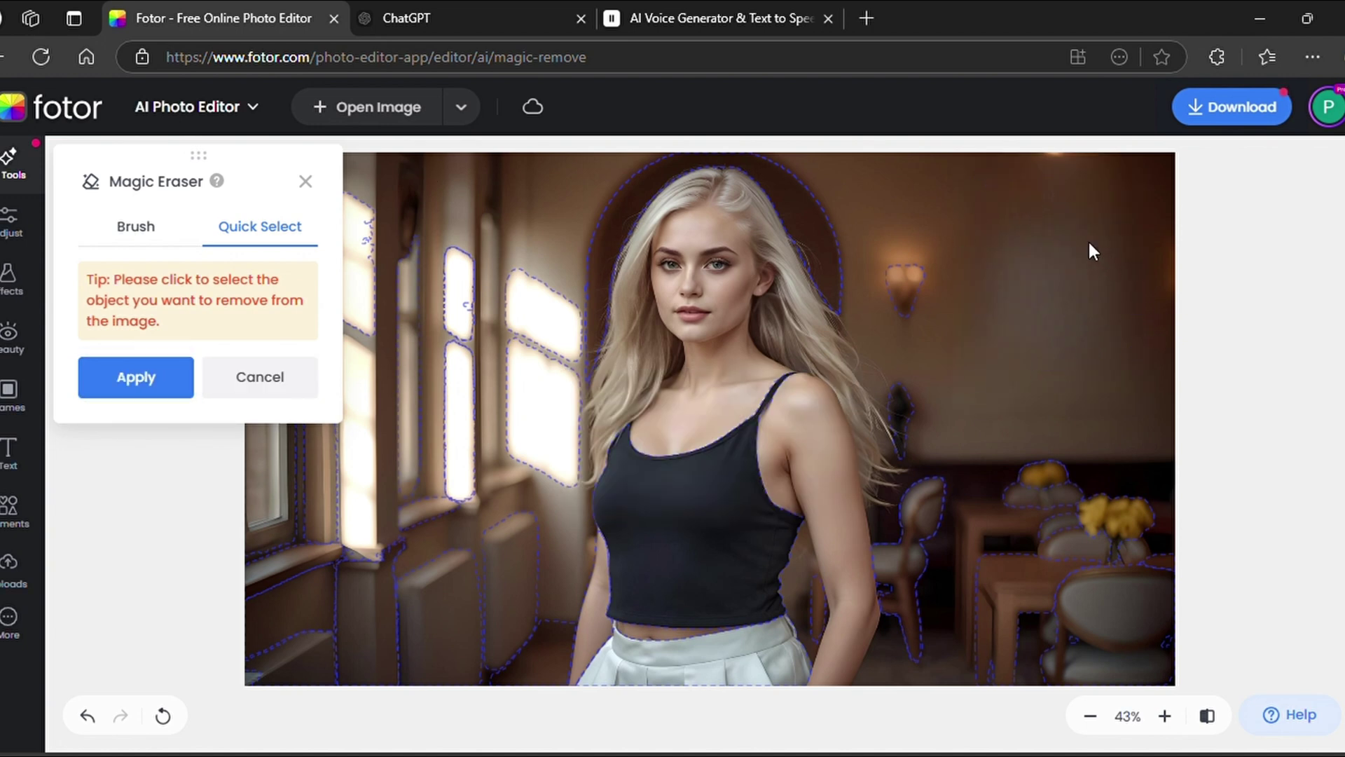
left_click(136, 377)
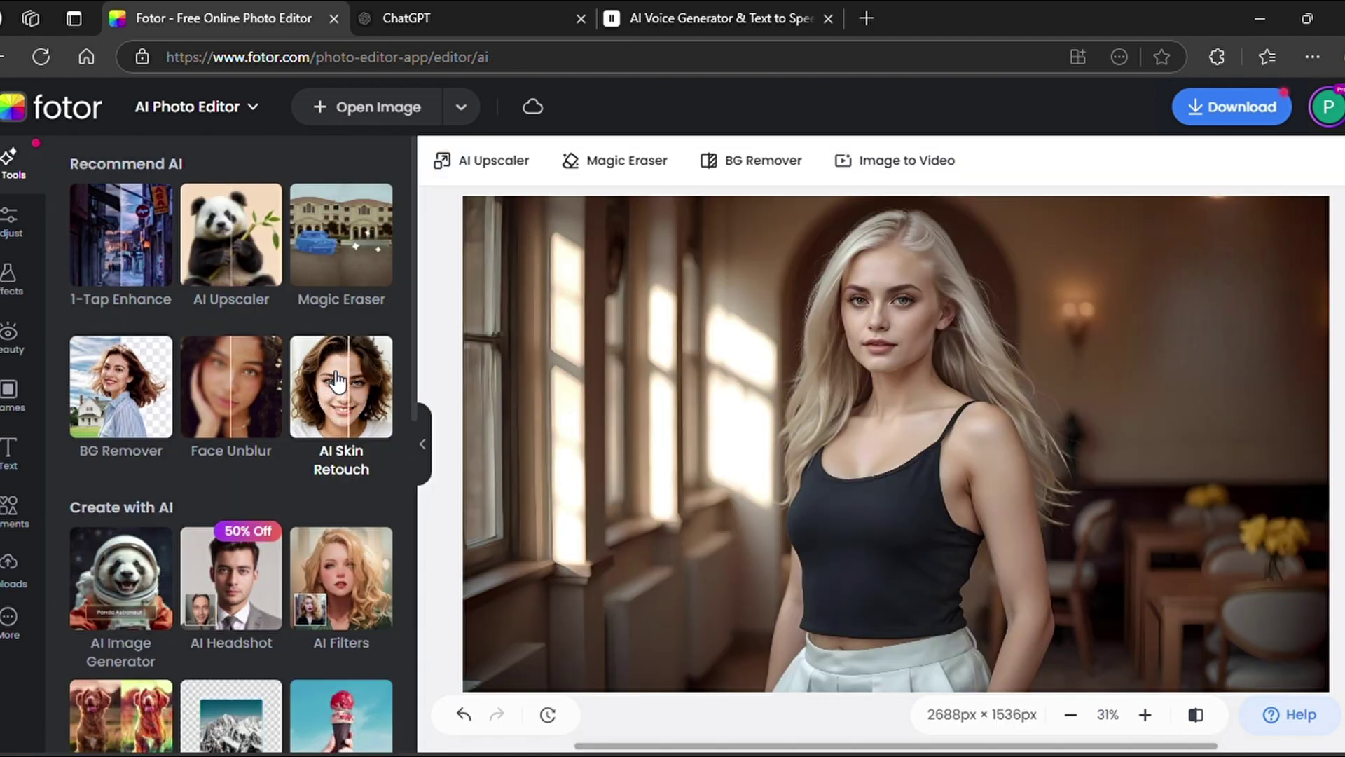
Step: Enhance the photo with AI Skin Retouch and 1-Tap Enhance
left_click(337, 382)
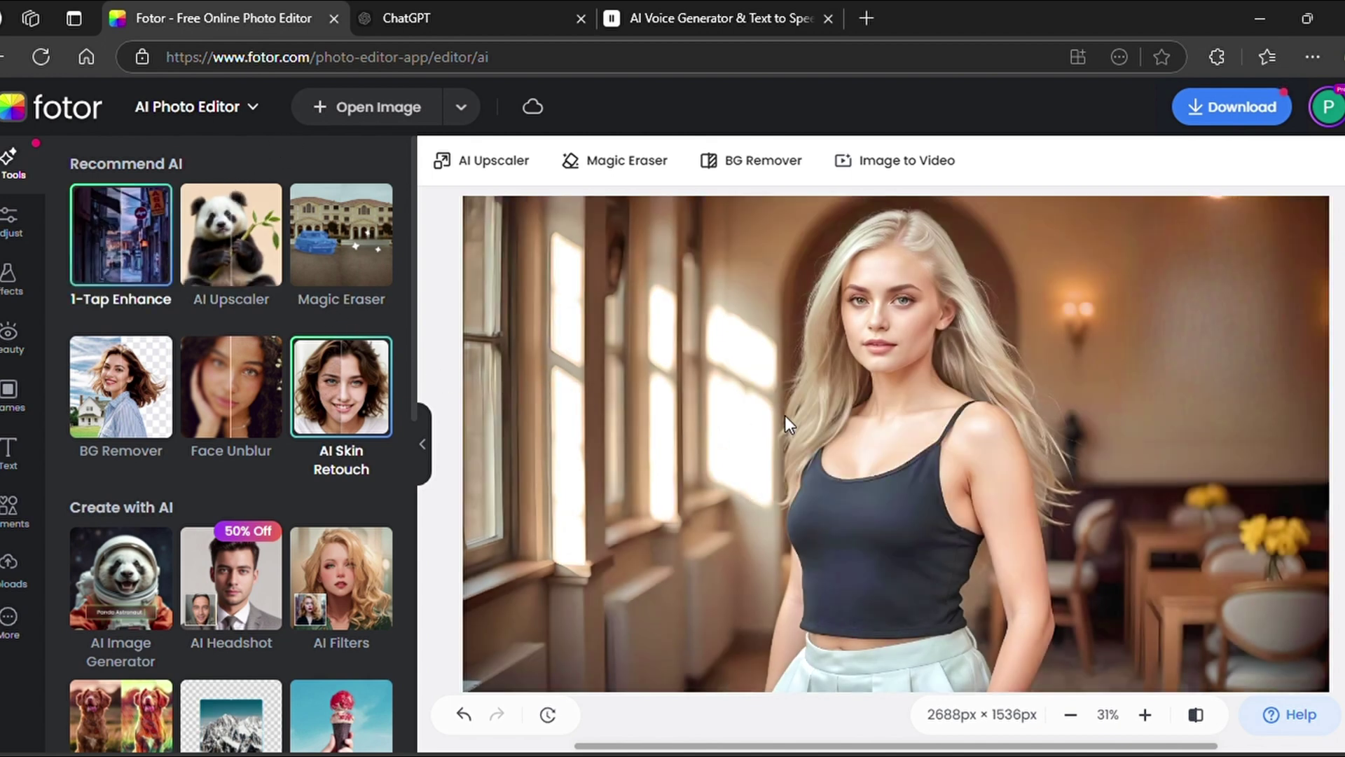
Step: Remove the photo's background with BG Remover in Auto mode and turn on the shadow for the cutout
scroll(210, 393, "down", 2)
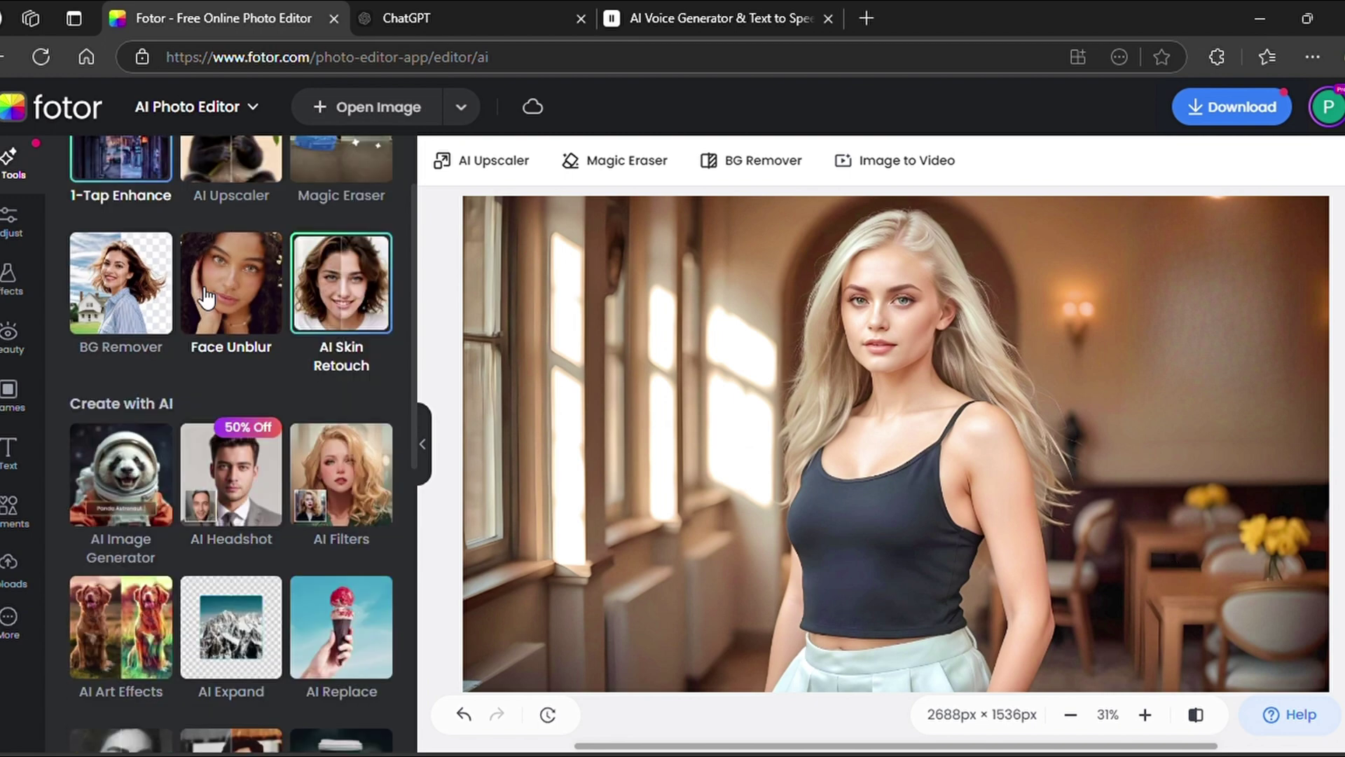
left_click(120, 282)
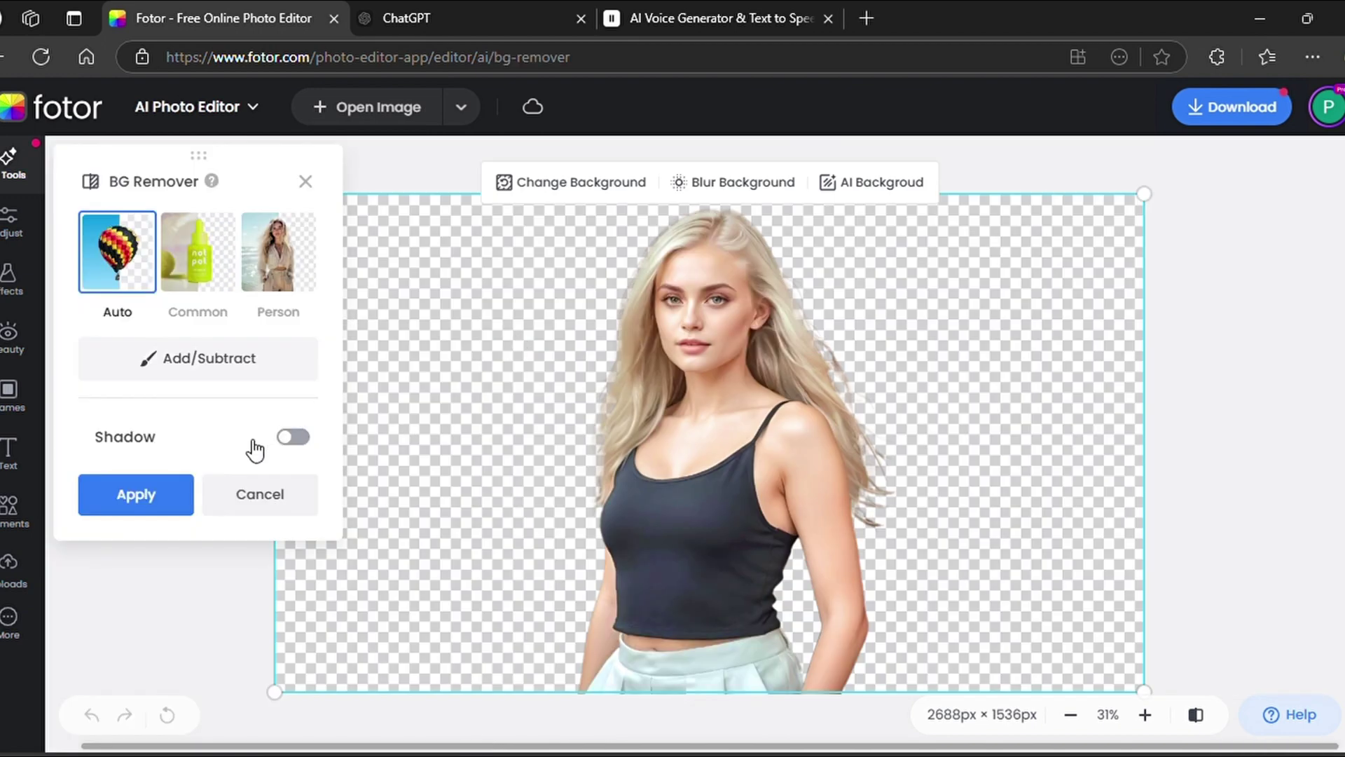
left_click(294, 438)
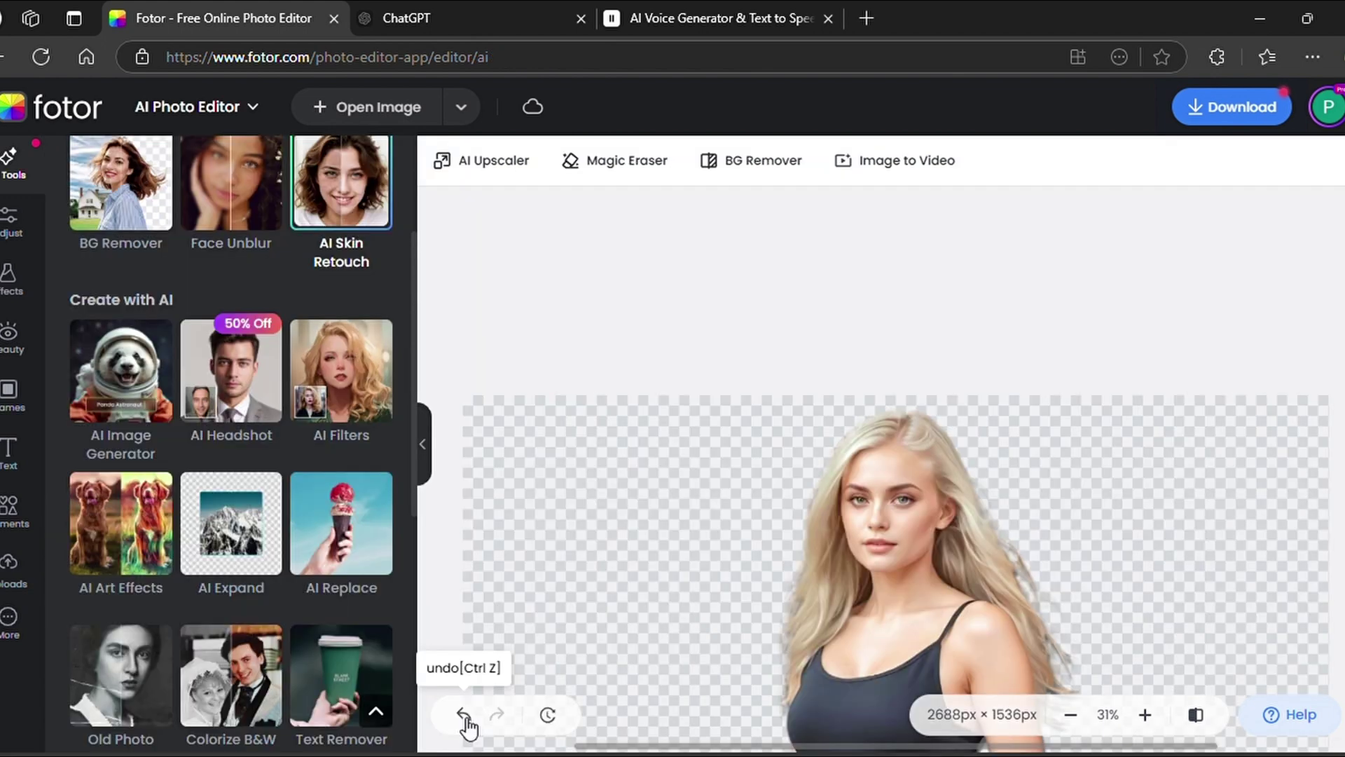
Step: Undo the background removal and the earlier enhancement and erasing edits on the photo
left_click(464, 715)
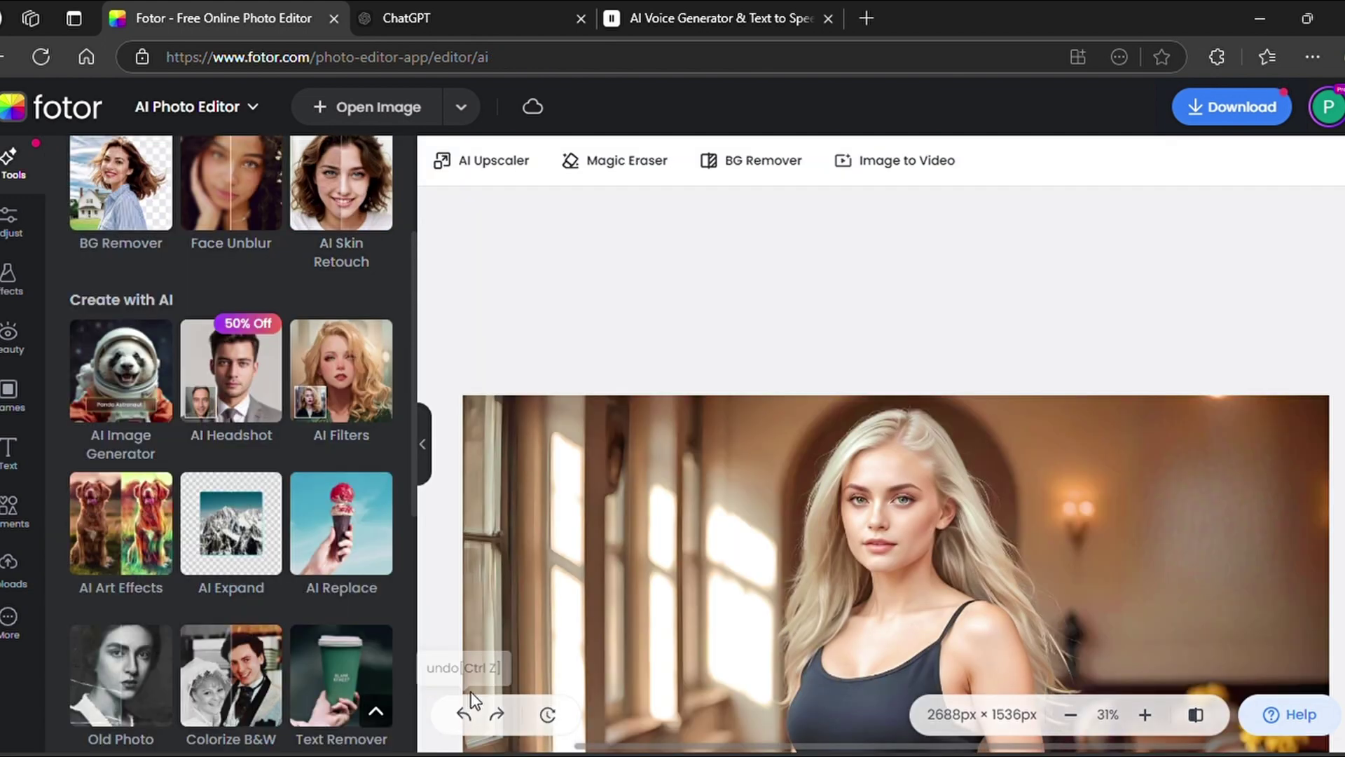
left_click(463, 714)
Step: Quick-select the woman's black top in AI Replace and regenerate it with the prompt "SHE IS WEARING A RED SHIRT"
left_click(342, 523)
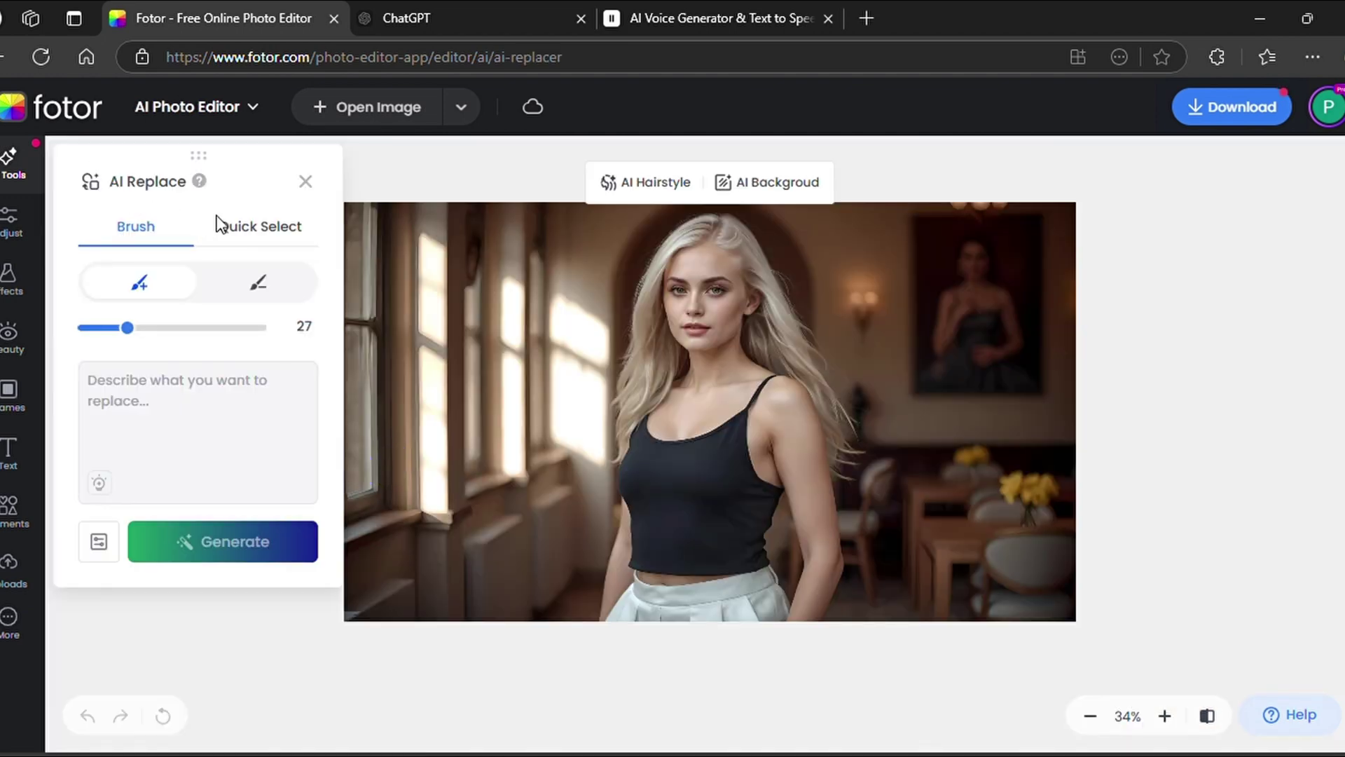
left_click(246, 231)
left_click(673, 638)
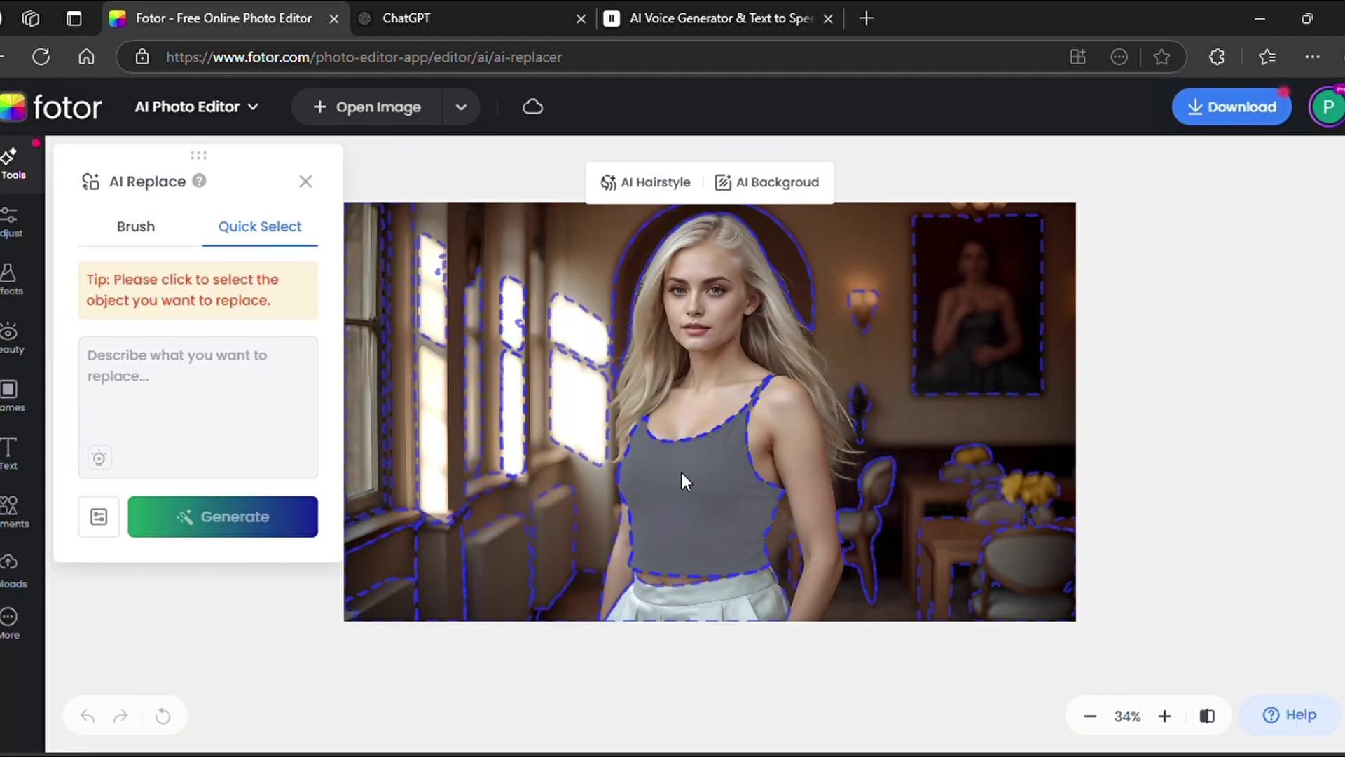
left_click(683, 473)
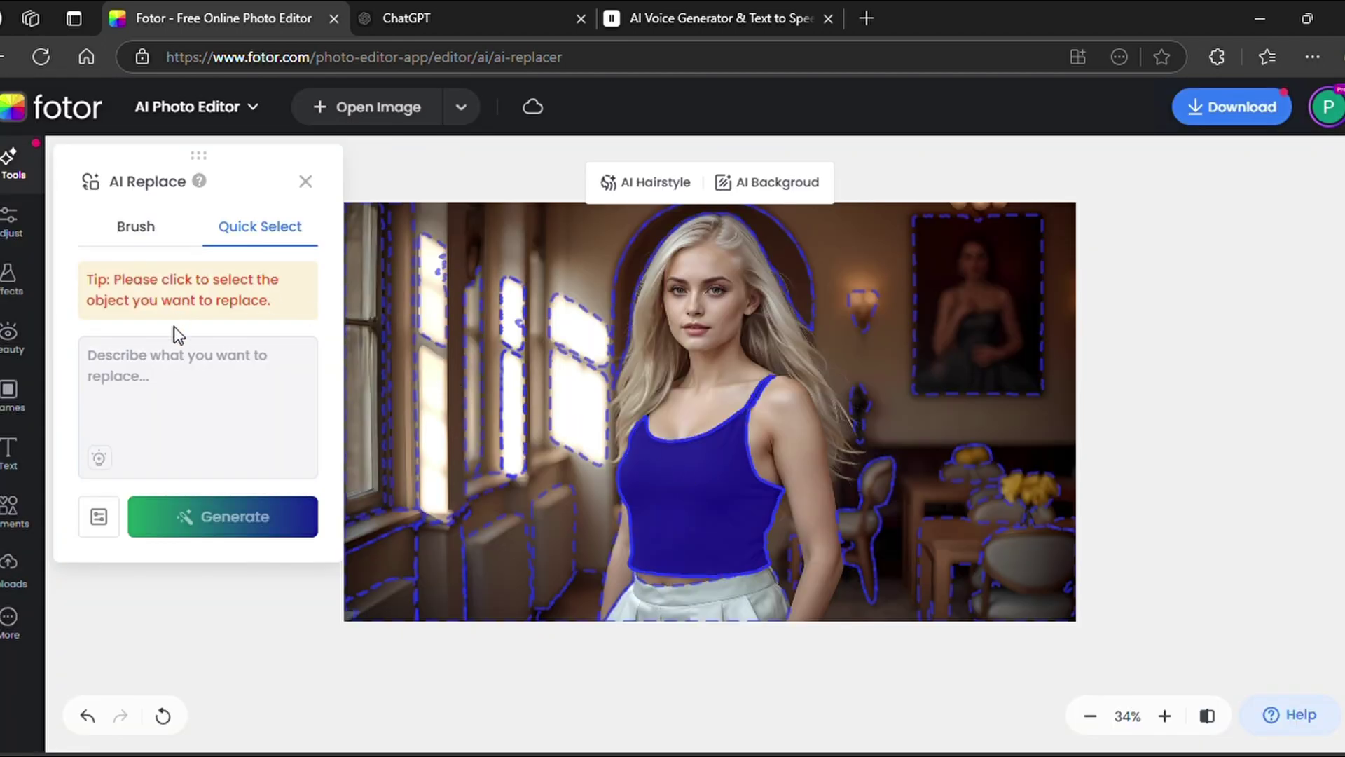
left_click(149, 373)
type("SHE ")
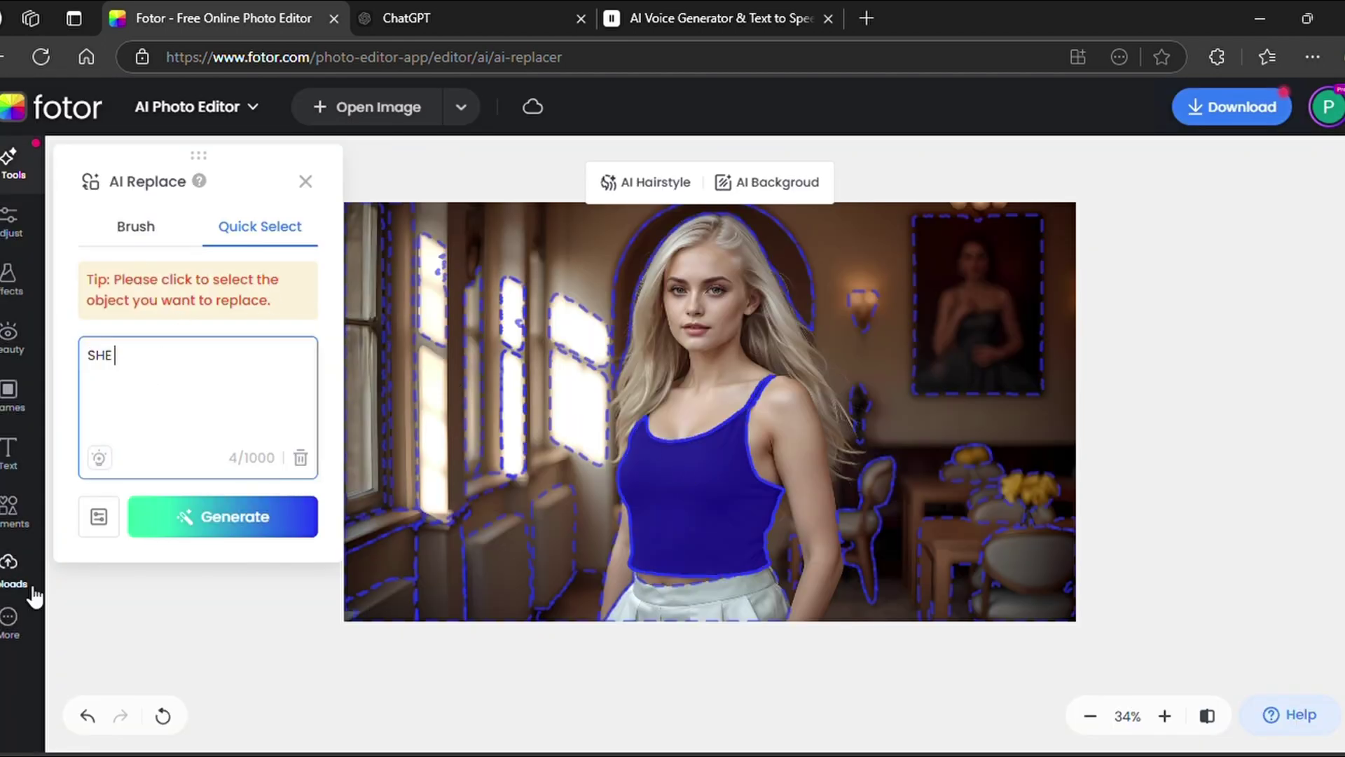
type("IS WEARING A RED SHIRT")
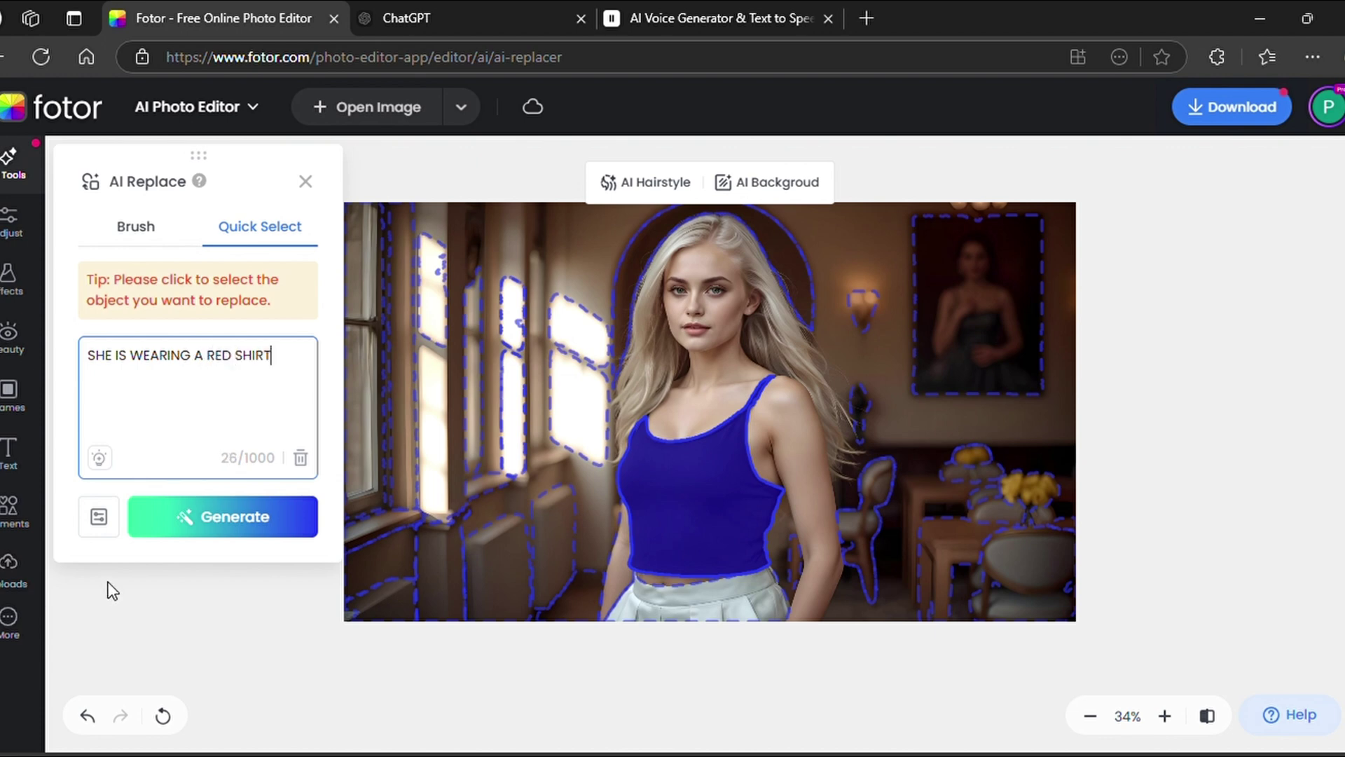
left_click(179, 534)
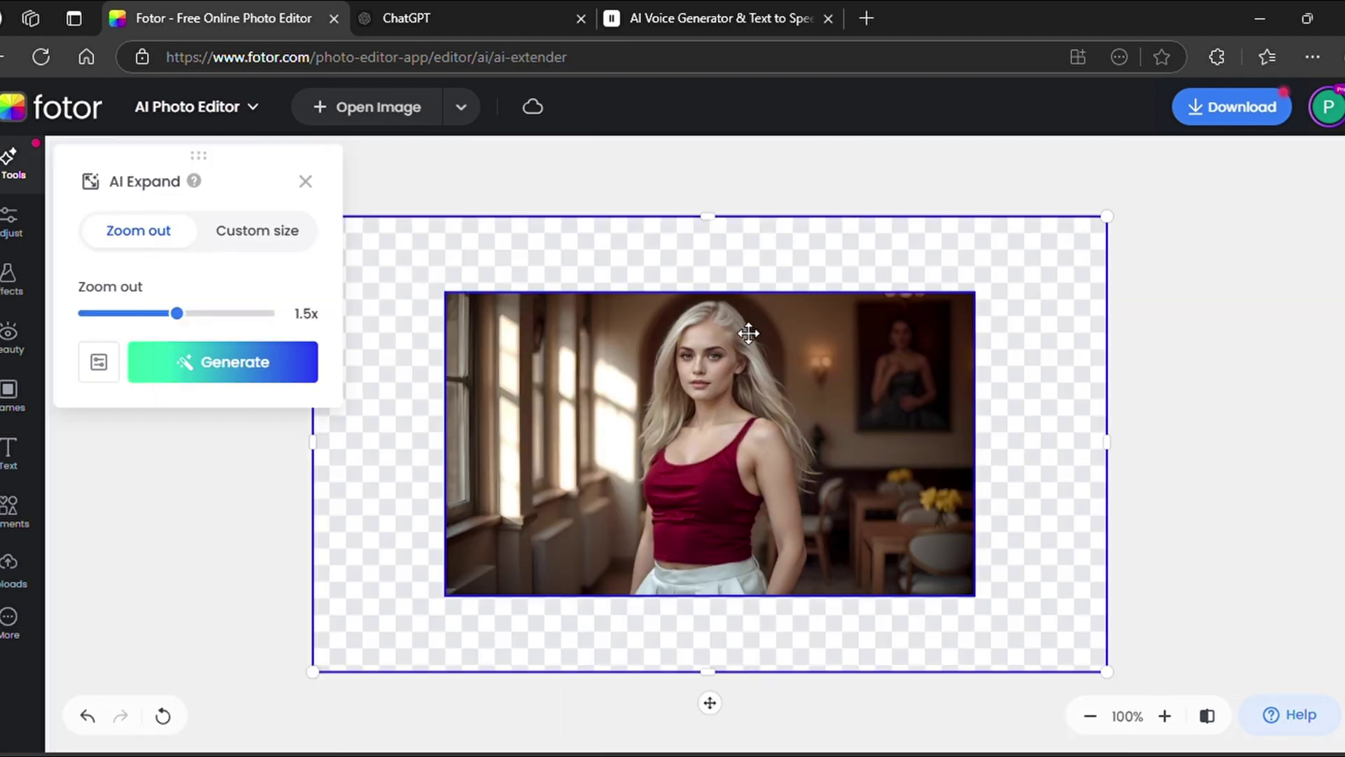
Step: In AI Expand, look at the Custom size and Zoom out modes and enlarge the photo to fill the expansion canvas
left_click(257, 231)
left_click(145, 237)
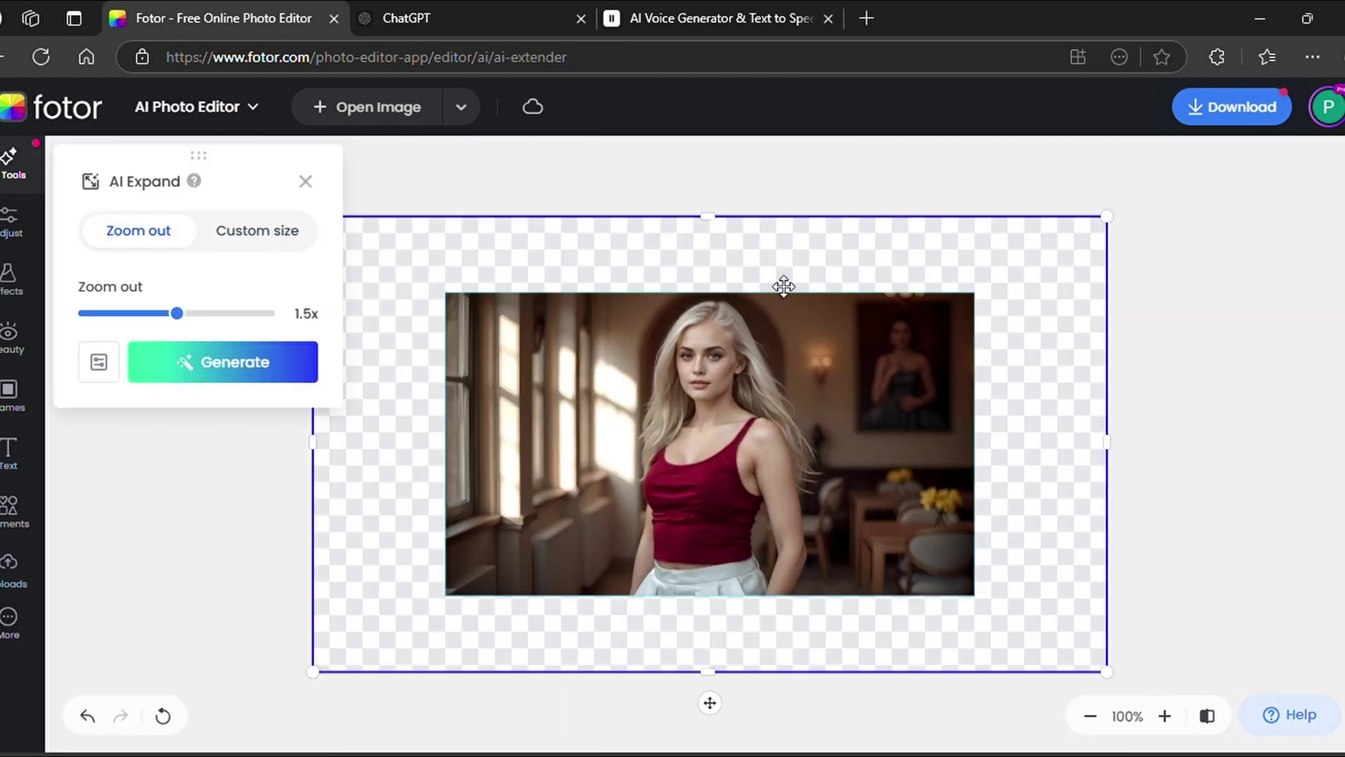
left_click_drag(979, 600, 1091, 660)
left_click_drag(446, 293, 385, 213)
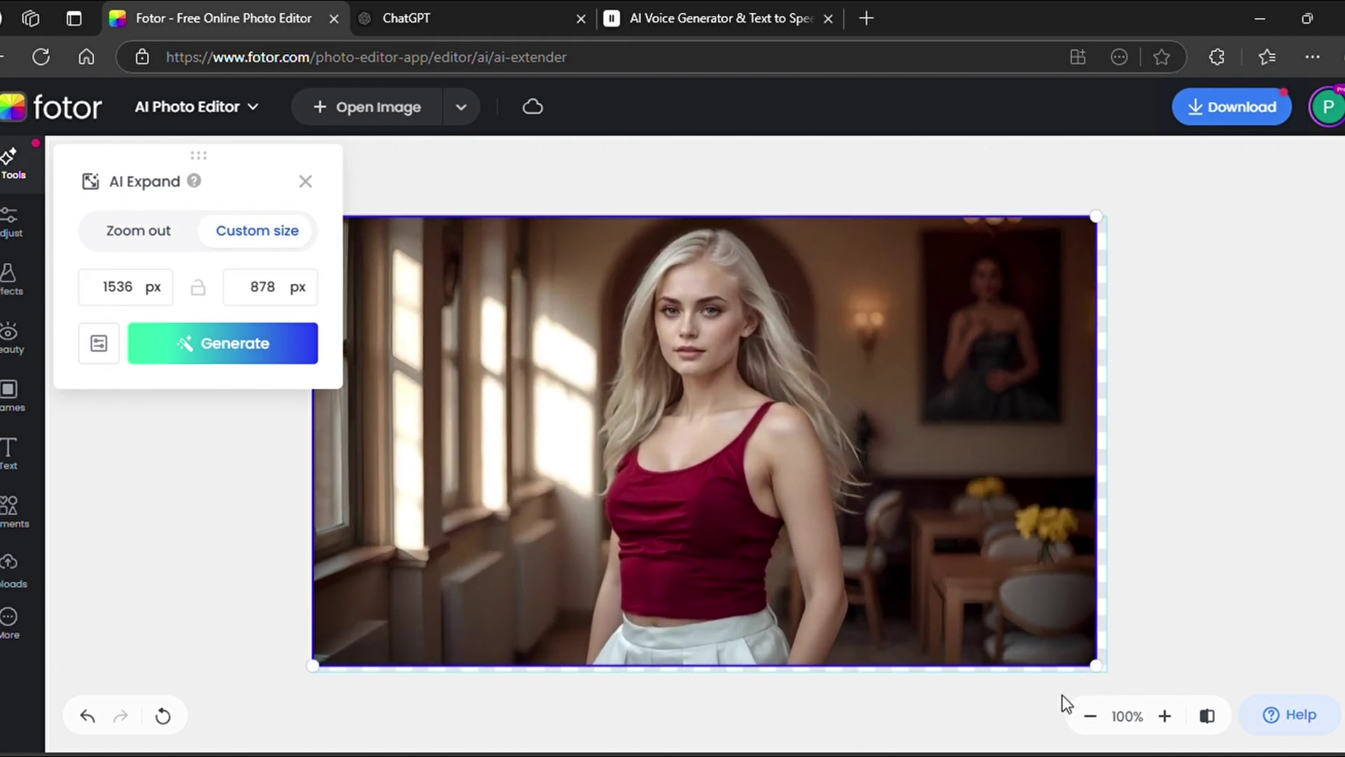
left_click_drag(1098, 665, 1107, 677)
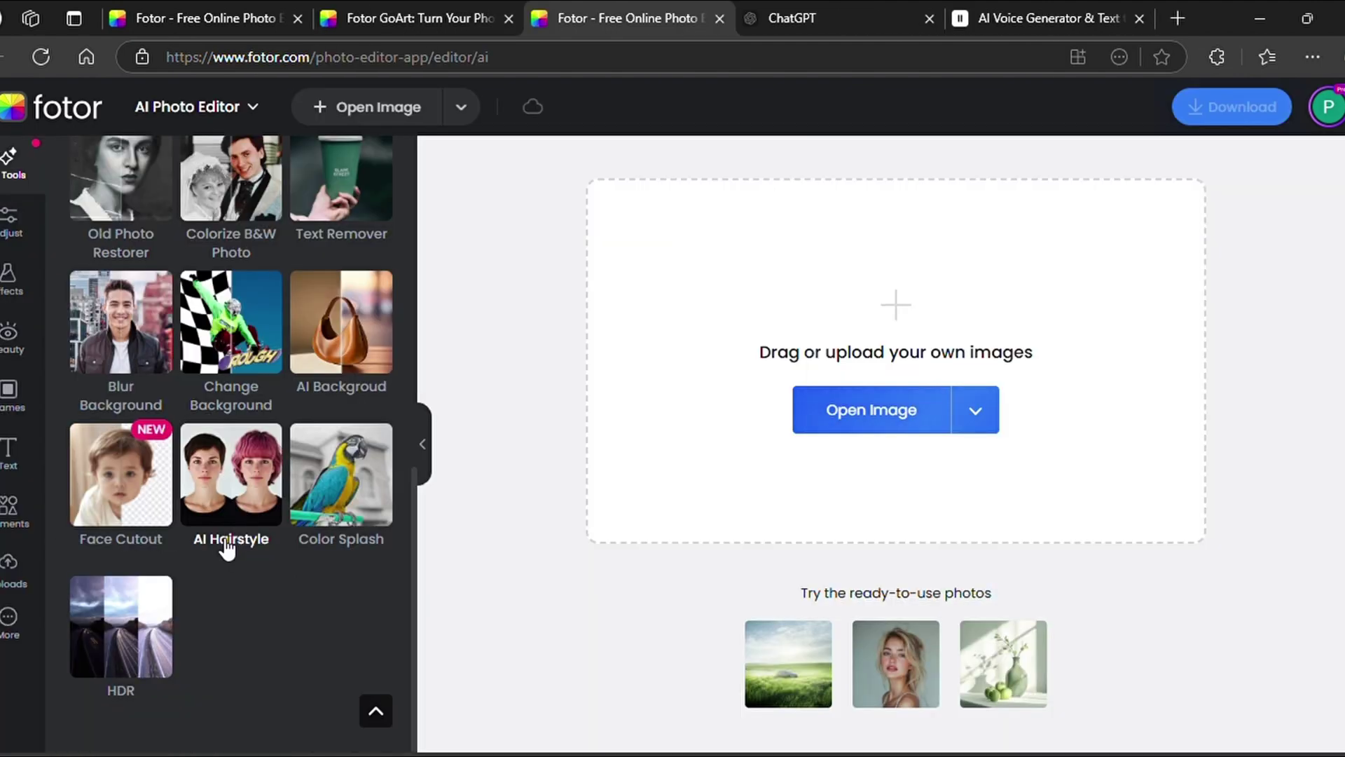
scroll(225, 550, "up", 10)
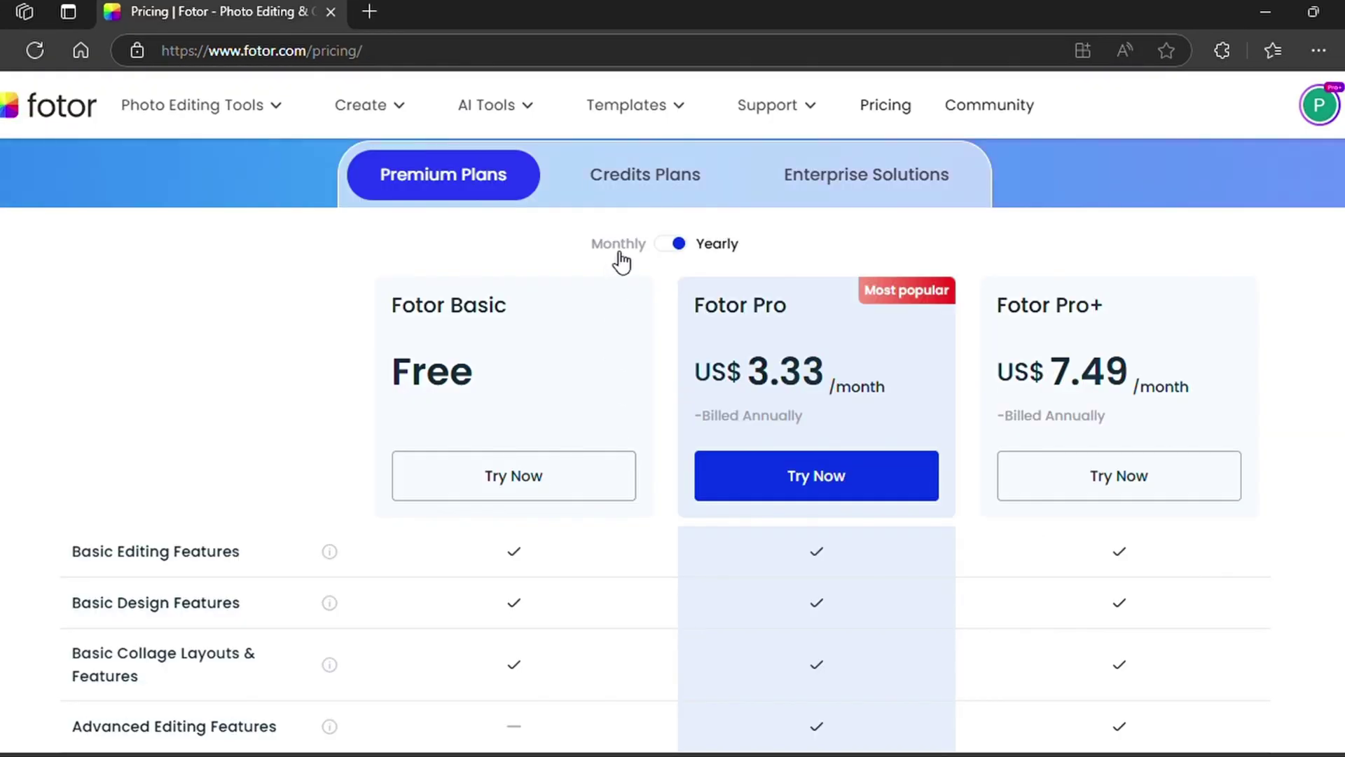
Step: Compare the monthly and yearly prices of the Premium Plans, ending on yearly billing
left_click(618, 253)
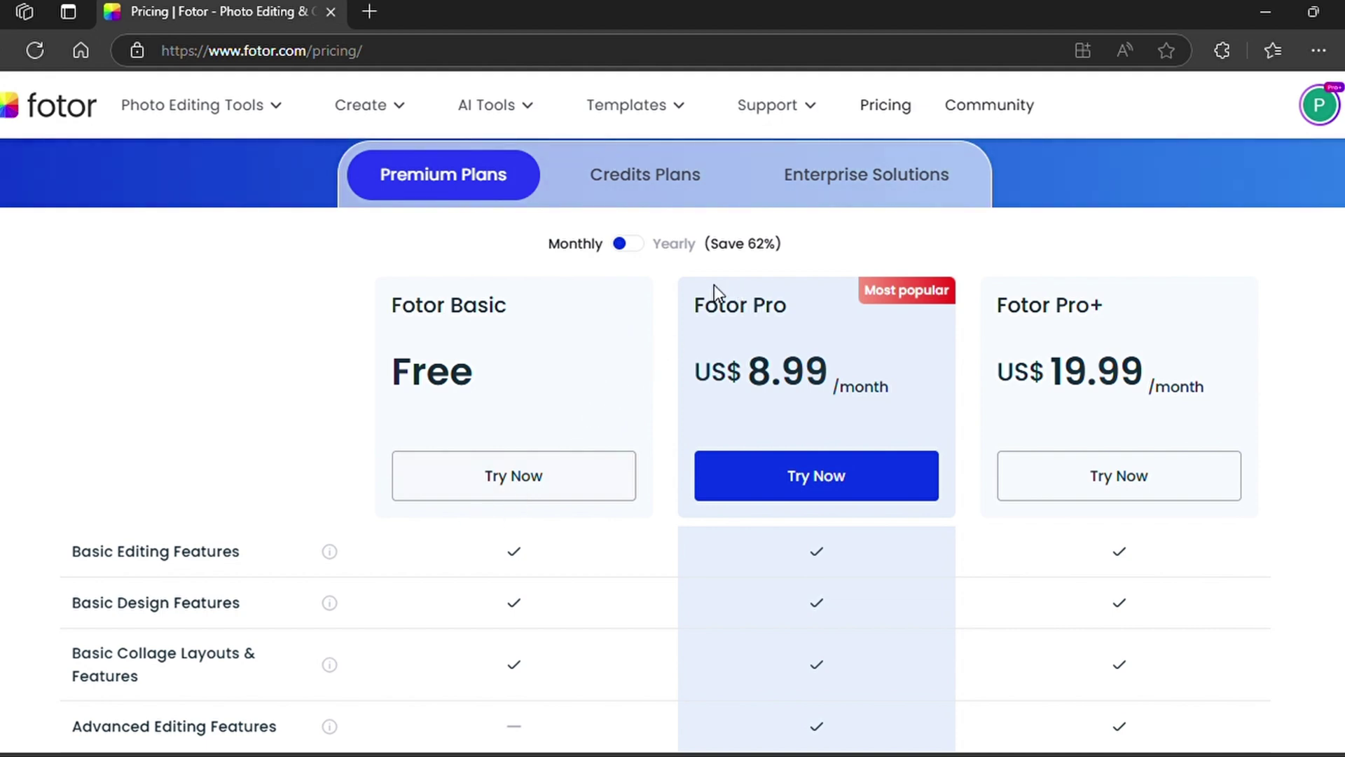
scroll(603, 425, "up", 3)
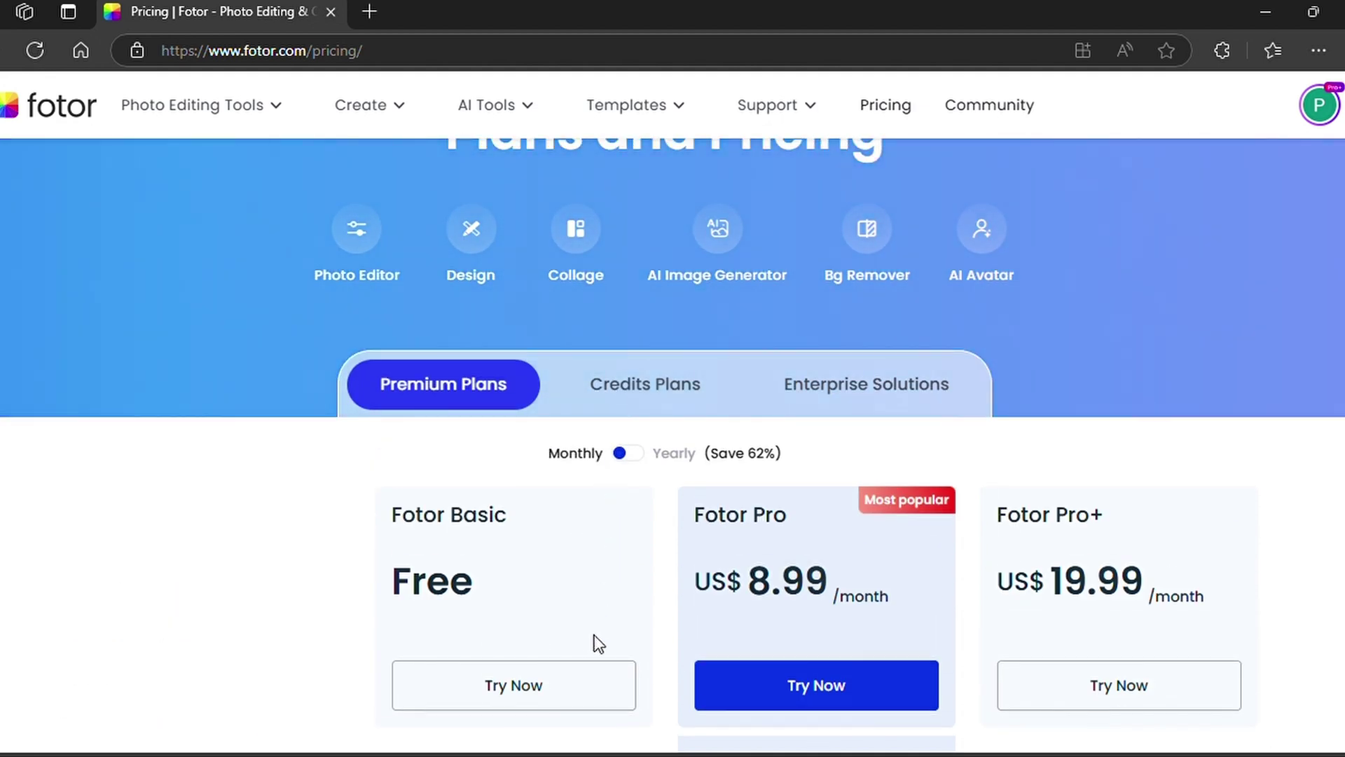
left_click(713, 455)
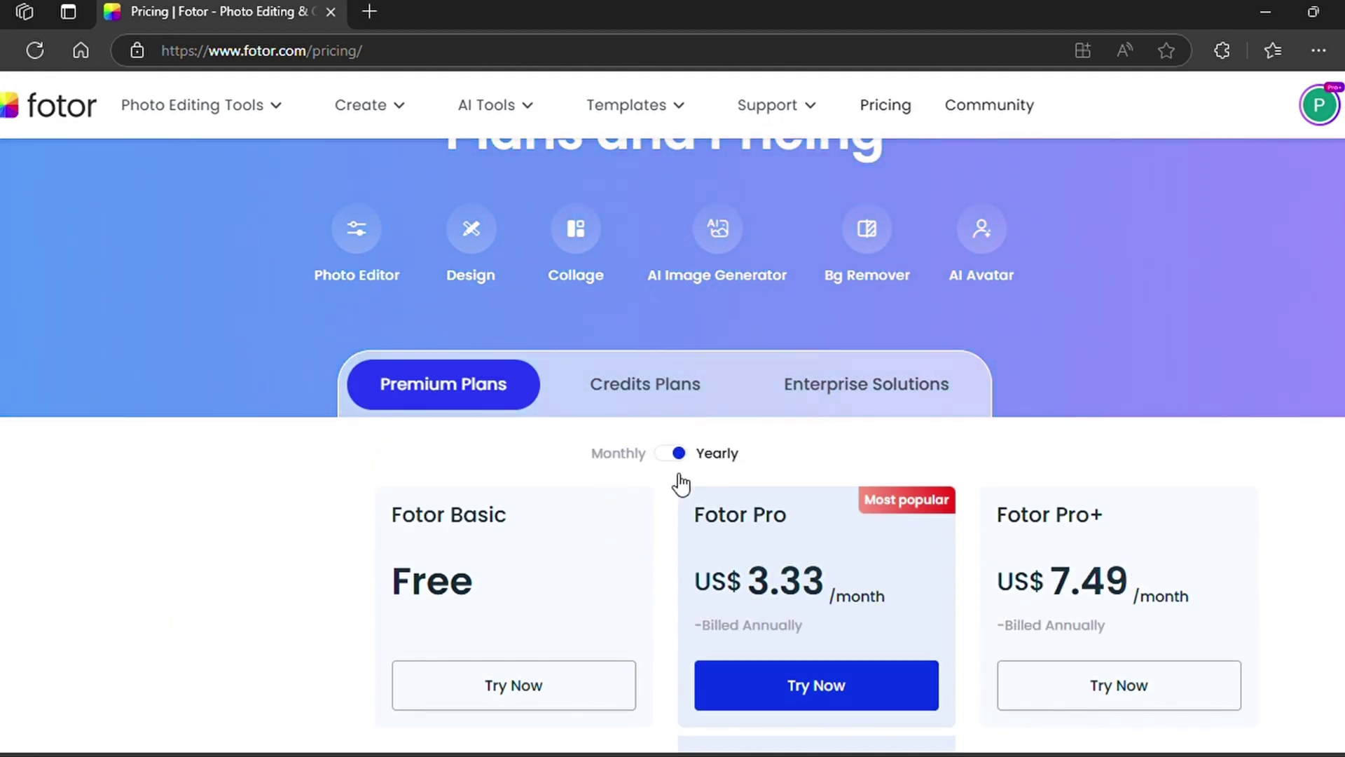